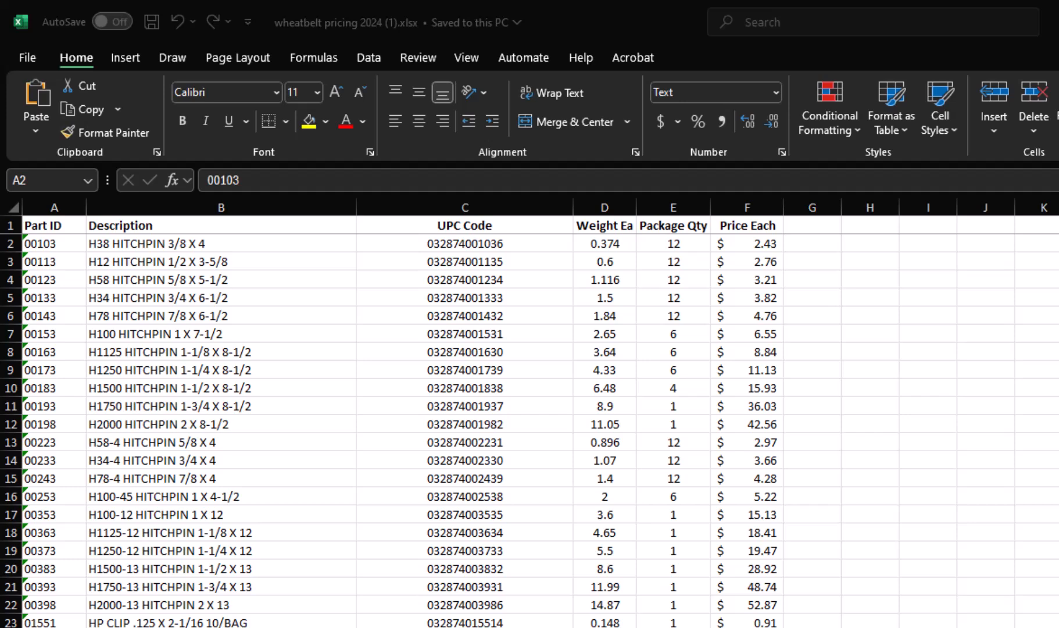
pyautogui.hotkey('alt', 'Tab')
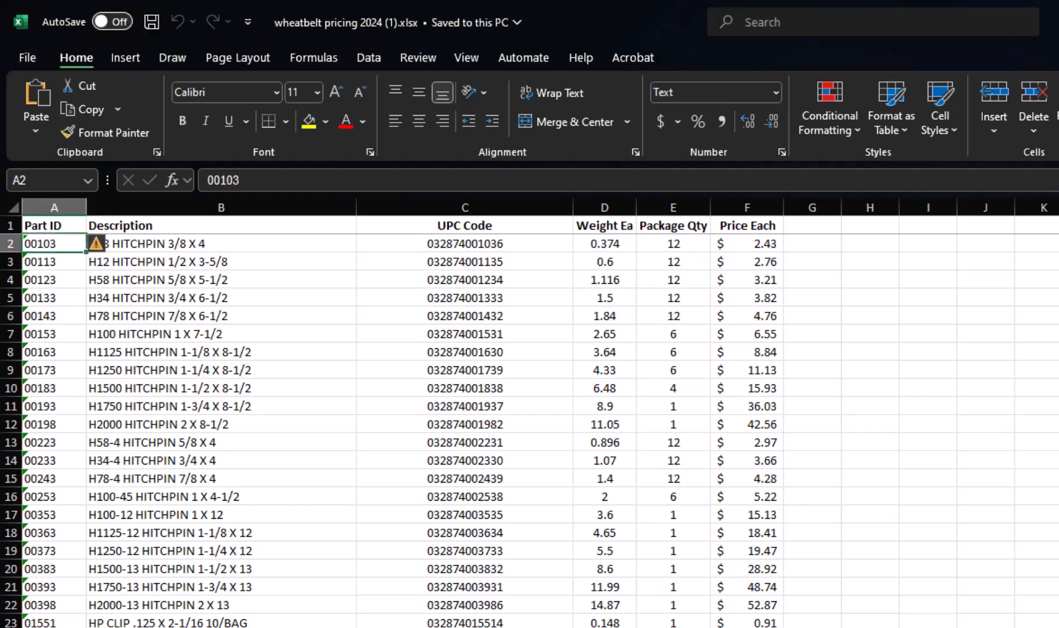
pyautogui.click(221, 627)
pyautogui.press('Down')
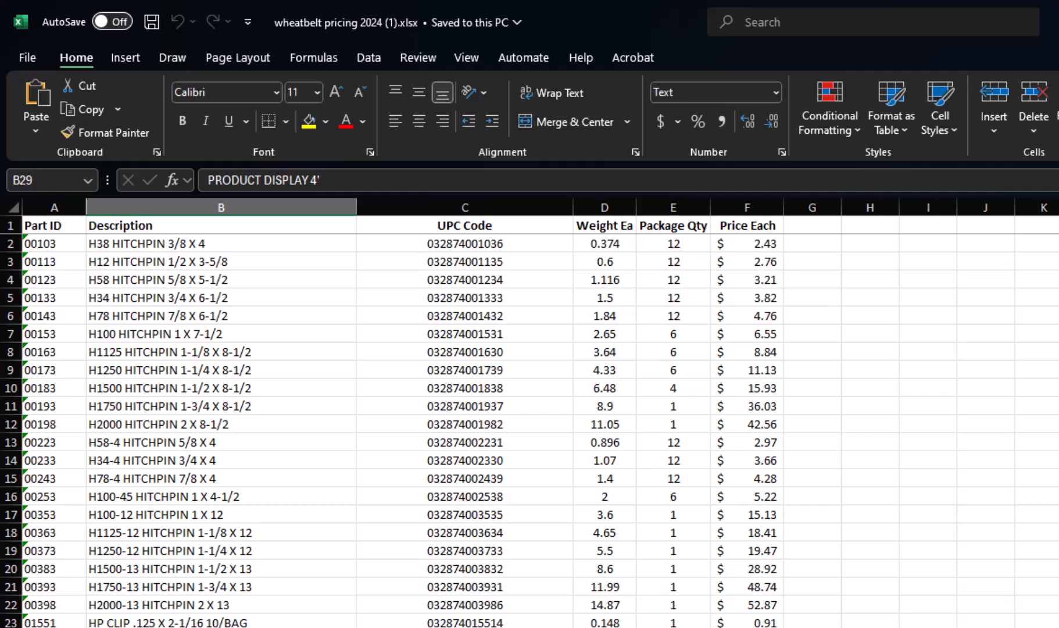
pyautogui.press('Down')
pyautogui.press('Up')
pyautogui.press('Up')
pyautogui.press('Up')
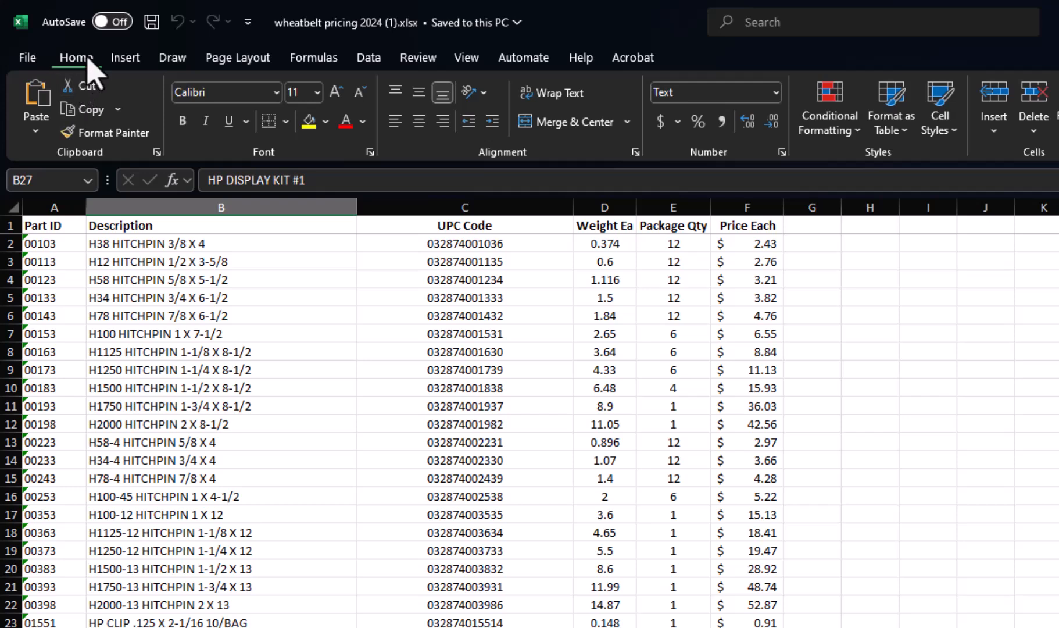
# - Add a "Retail" column header in cell G1, beside the Price Each header
pyautogui.click(805, 230)
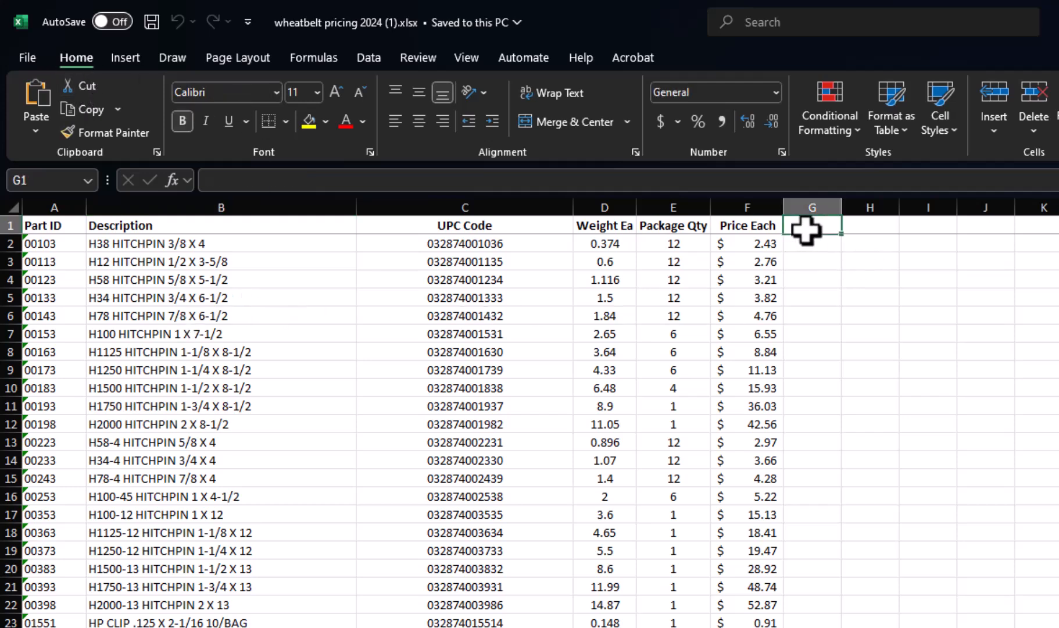
pyautogui.write('Retail')
pyautogui.press('Return')
pyautogui.press('Return')
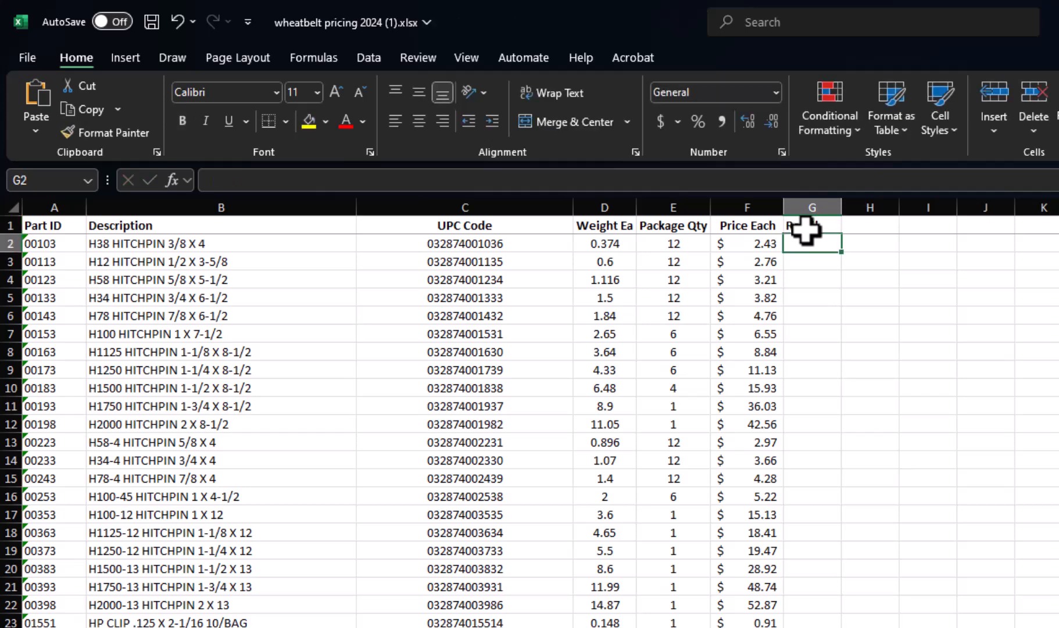
# - Enter the markup multiplier 2 in cell H1, beside the Retail header
pyautogui.press('Up')
pyautogui.press('Up')
pyautogui.press('Right')
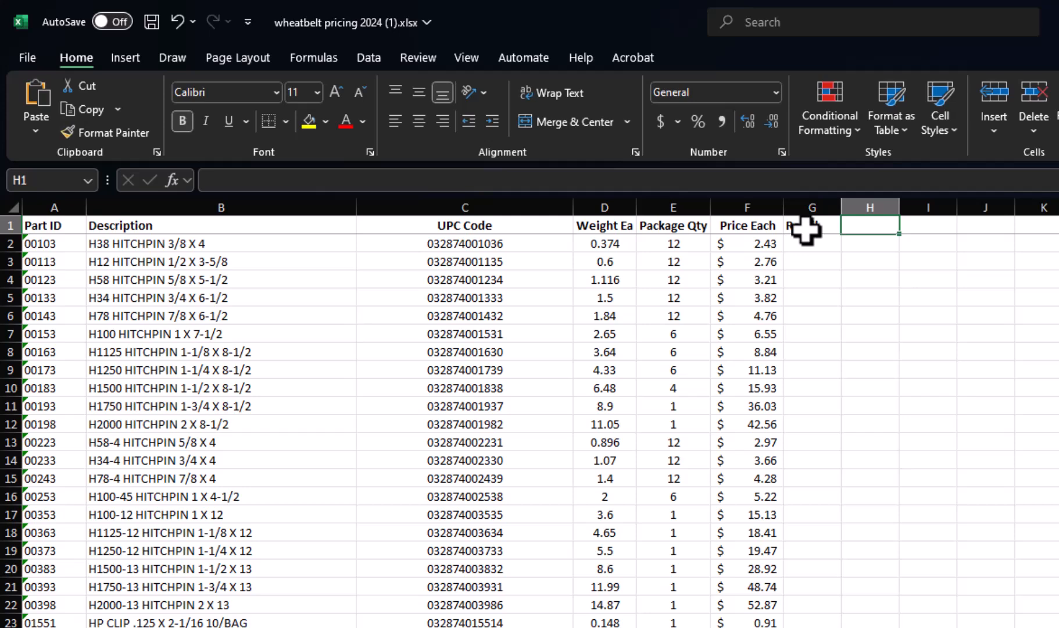
pyautogui.press('Down')
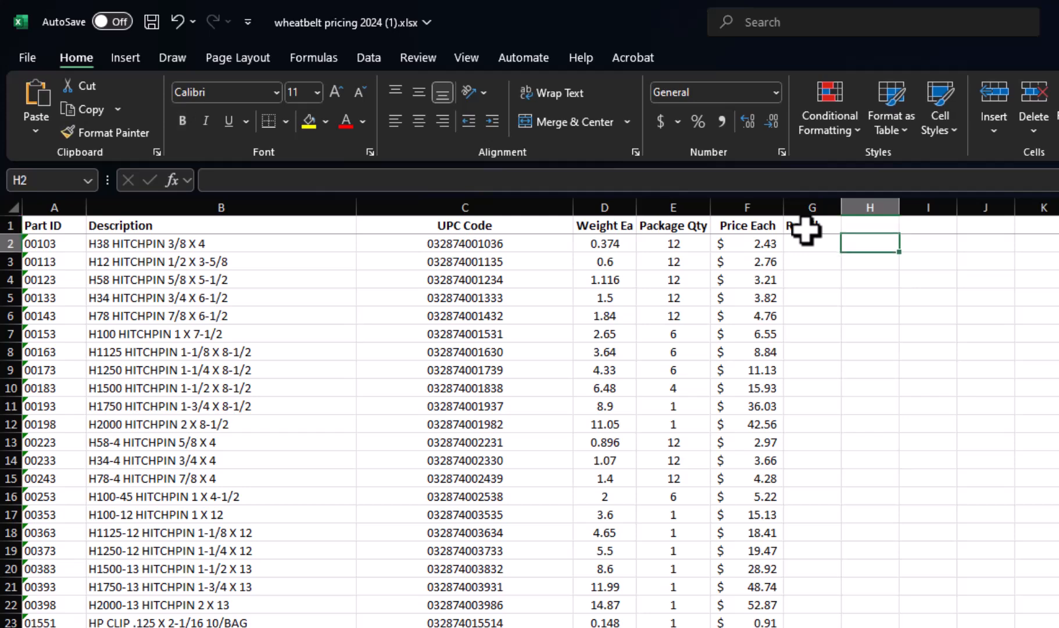
pyautogui.press('Up')
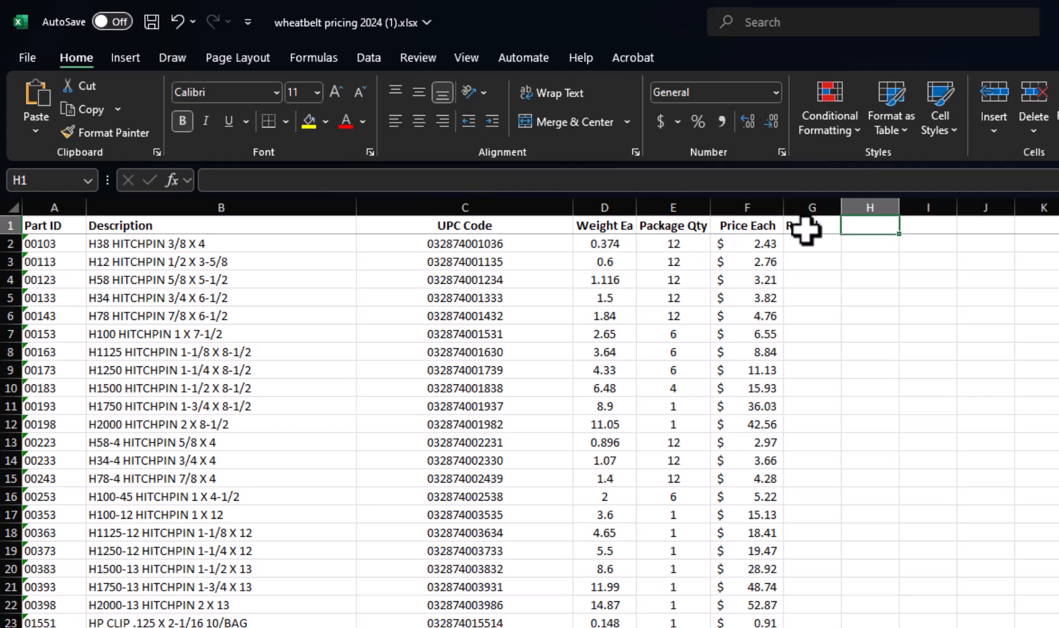
pyautogui.write('2')
pyautogui.press('Return')
# - Calculate the first item's retail price in G2 as F2 multiplied by an absolute reference to H1 (+F2*$H$1)
pyautogui.press('Left')
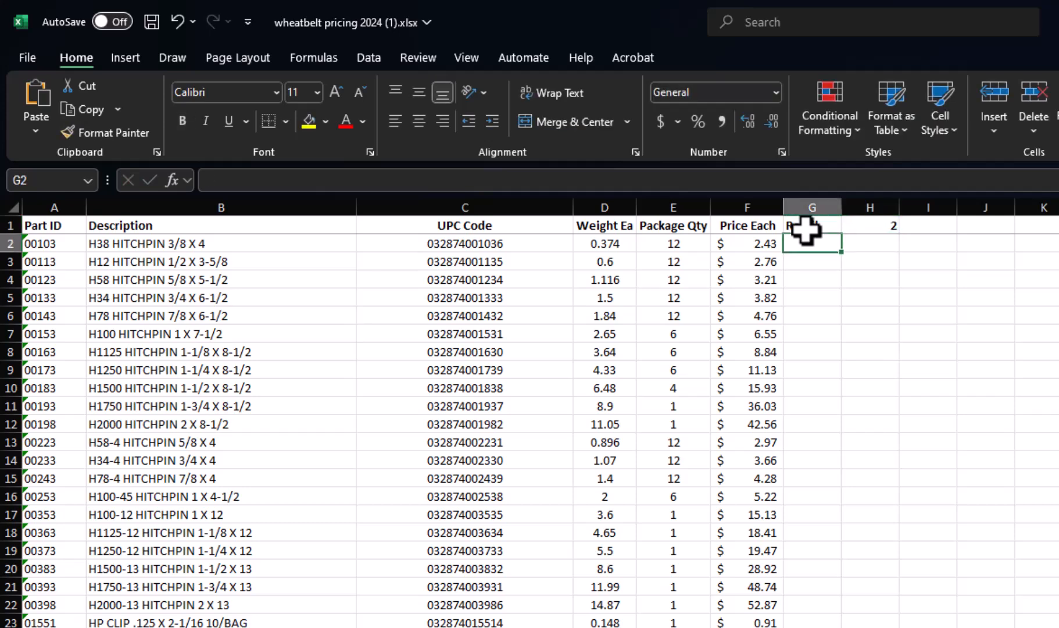
pyautogui.write('+')
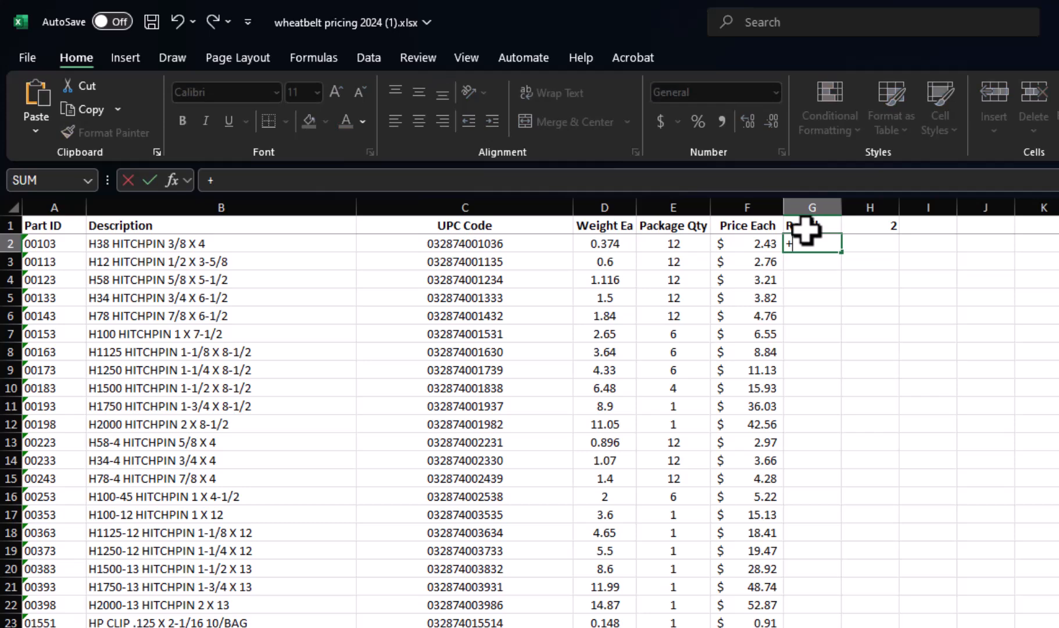
pyautogui.press('Left')
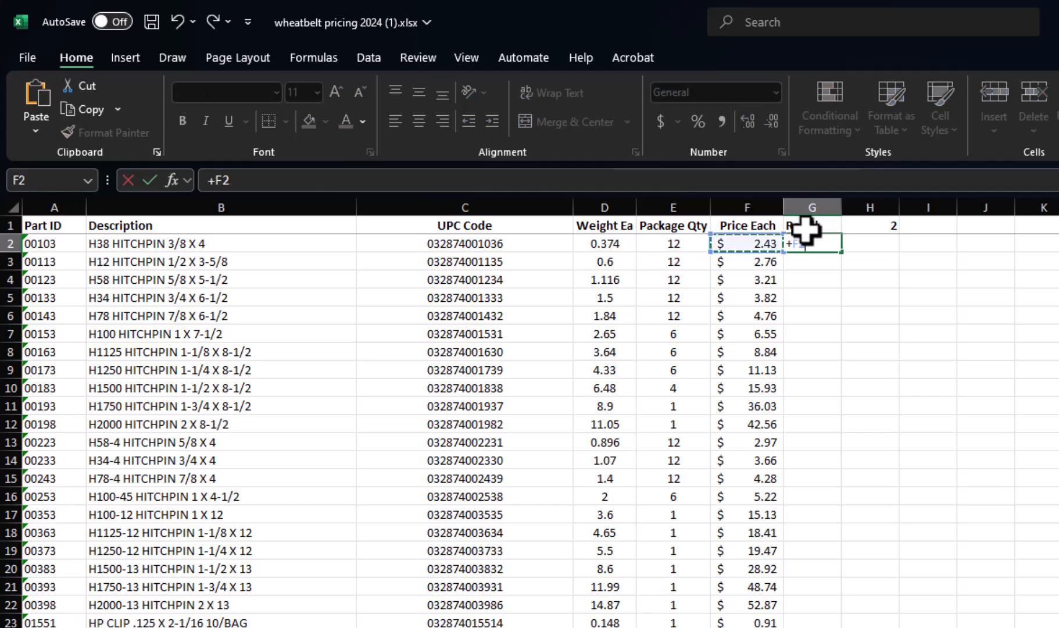
pyautogui.write('*')
pyautogui.press('Up')
pyautogui.press('Right')
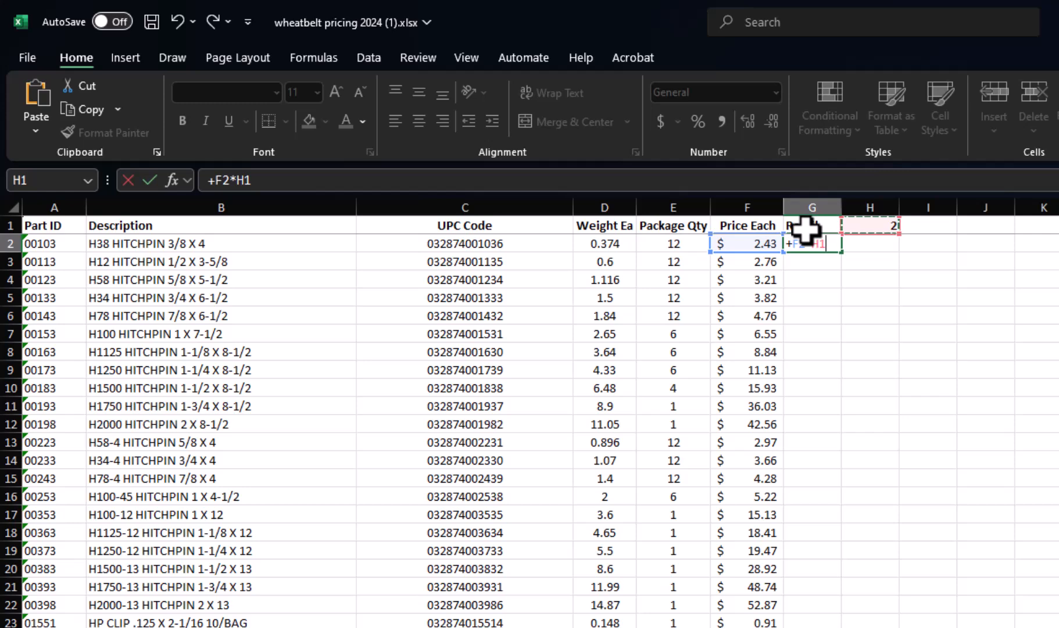
pyautogui.press('F4')
pyautogui.press('Return')
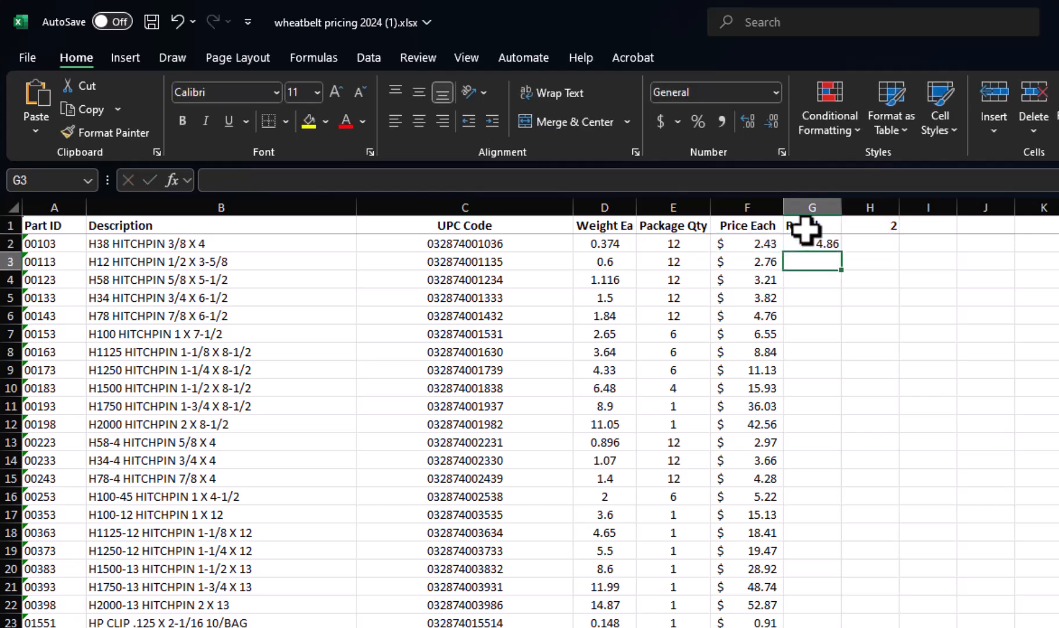
# - Copy the retail formula from G2 down the Retail column to all remaining items, G3 through G1728
pyautogui.press('Up')
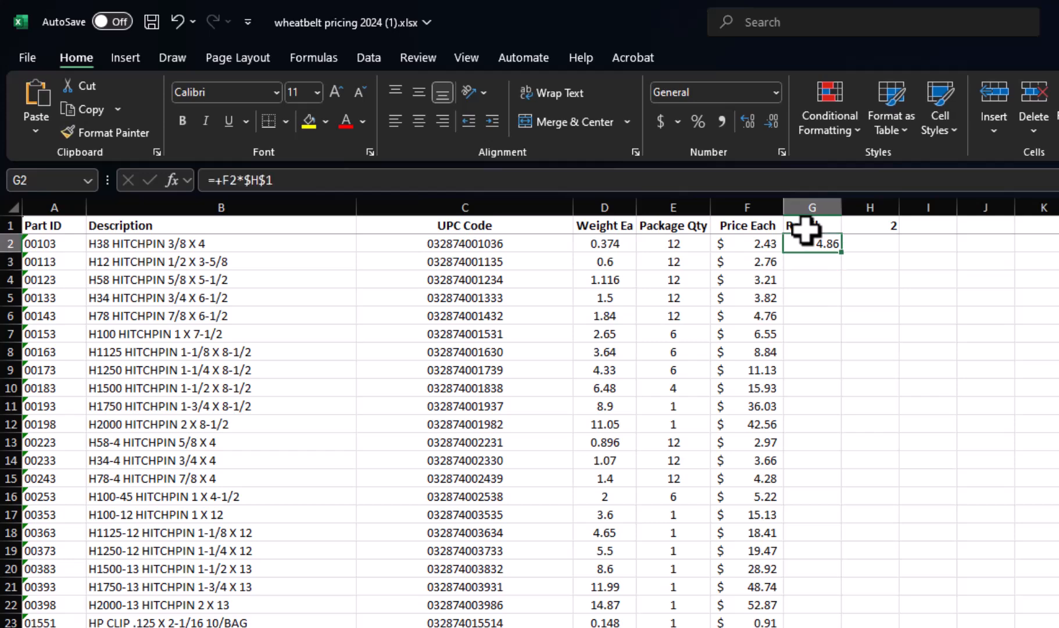
pyautogui.hotkey('ctrl', 'c')
pyautogui.press('Down')
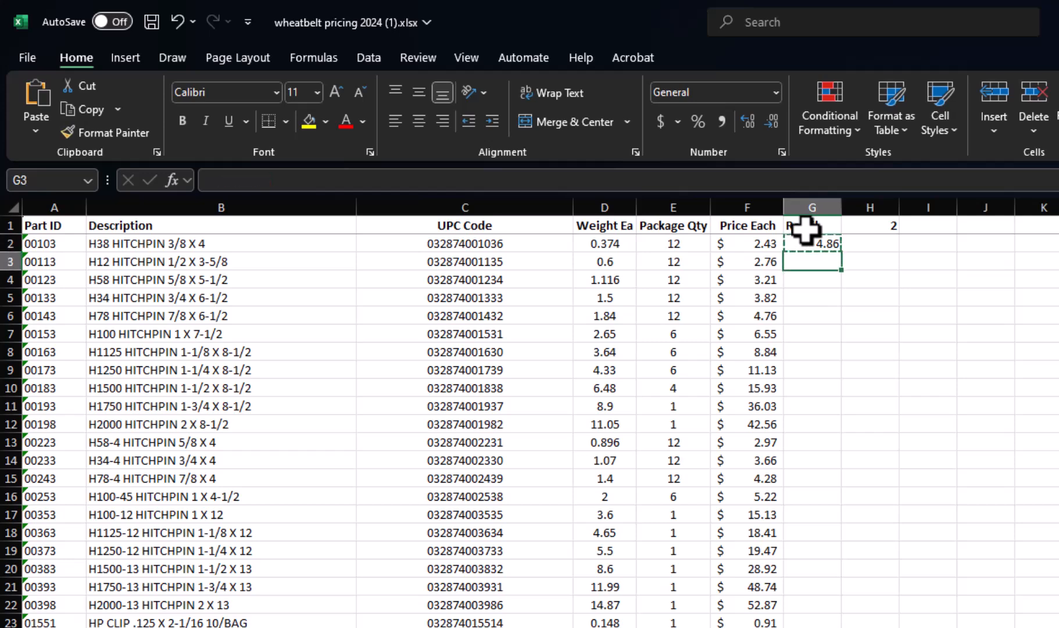
pyautogui.hotkey('shift', 'pagedown')
pyautogui.hotkey('shift', 'pagedown')
pyautogui.hotkey('shift', 'Left')
pyautogui.hotkey('ctrl', 'shift', 'Down')
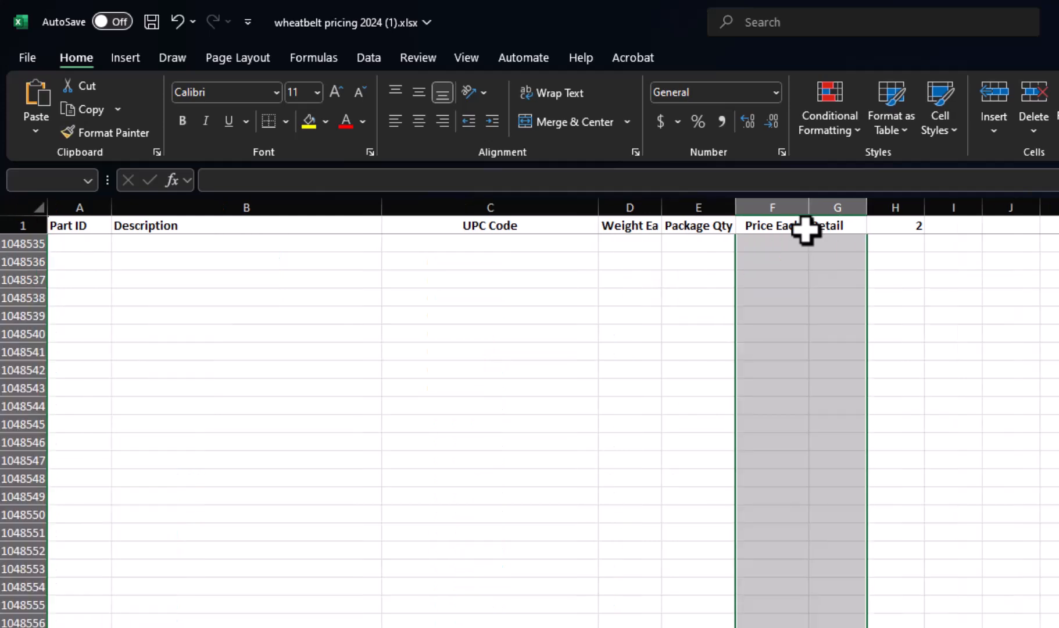
pyautogui.hotkey('ctrl', 'shift', 'Left')
pyautogui.hotkey('shift', 'Right')
pyautogui.hotkey('shift', 'Right')
pyautogui.hotkey('shift', 'Right')
pyautogui.hotkey('shift', 'Right')
pyautogui.hotkey('shift', 'Right')
pyautogui.hotkey('shift', 'Right')
pyautogui.hotkey('shift', 'Right')
pyautogui.hotkey('shift', 'Right')
pyautogui.hotkey('shift', 'Right')
pyautogui.hotkey('shift', 'Right')
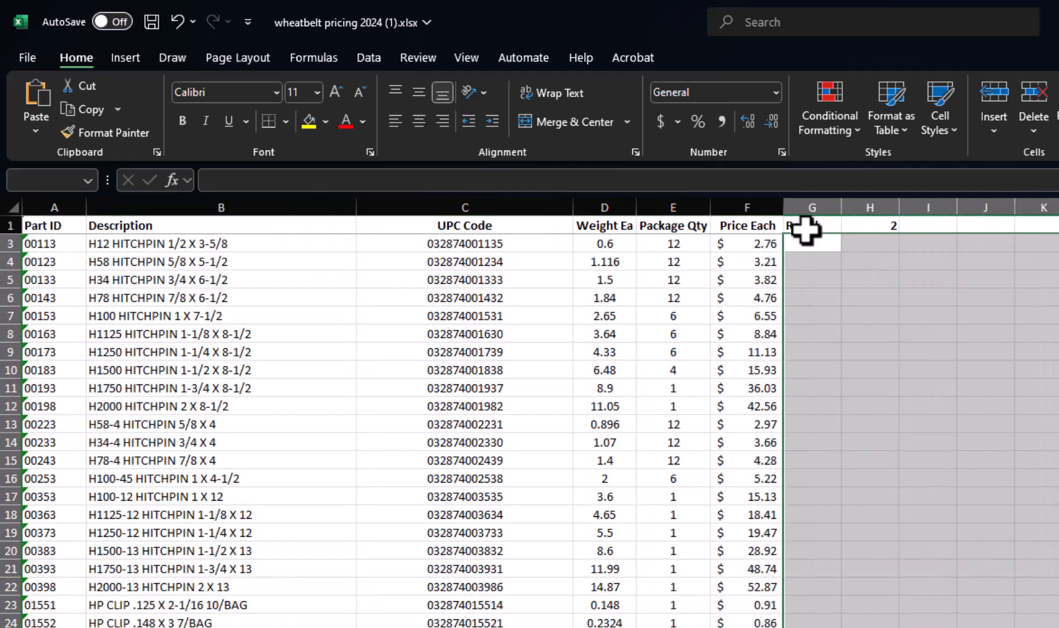
pyautogui.hotkey('shift', 'Left')
pyautogui.hotkey('shift', 'Left')
pyautogui.hotkey('shift', 'Left')
pyautogui.hotkey('shift', 'Left')
pyautogui.hotkey('shift', 'Left')
pyautogui.hotkey('shift', 'Left')
pyautogui.hotkey('shift', 'Right')
pyautogui.hotkey('shift', 'Right')
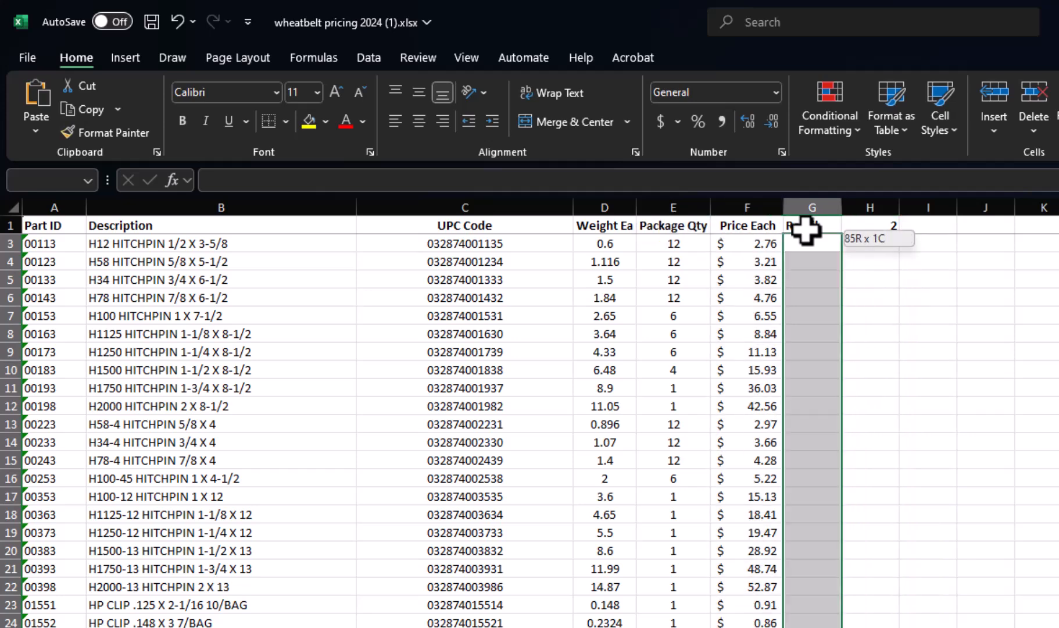
pyautogui.hotkey('shift', 'Left')
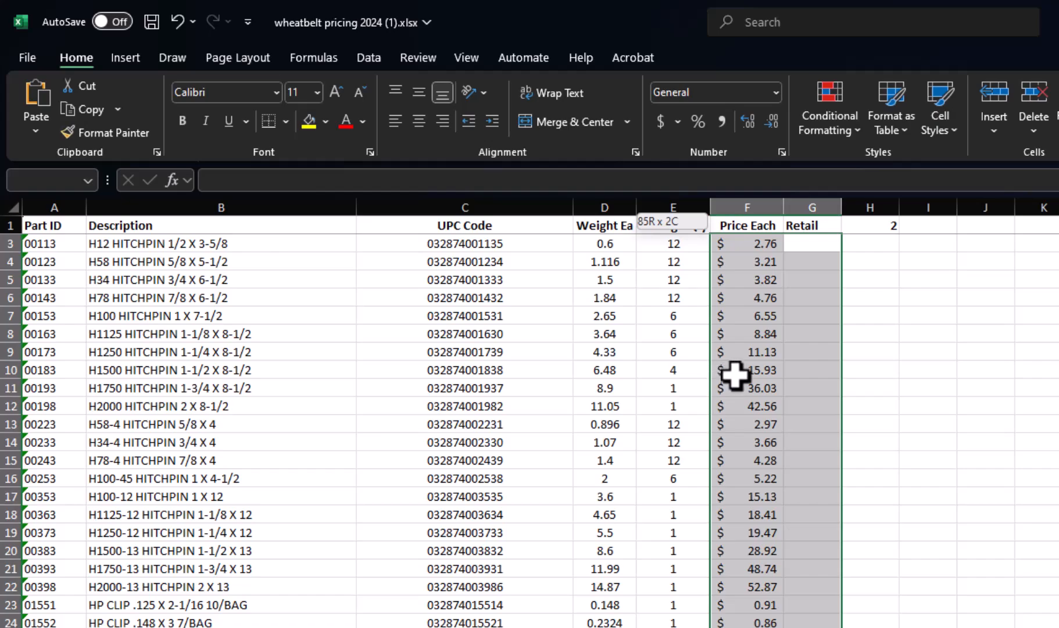
pyautogui.moveTo(741, 375); pyautogui.dragTo(753, 377)
pyautogui.scroll(-20, 752, 377)
pyautogui.scroll(-20, 753, 376)
pyautogui.scroll(20, 753, 376)
pyautogui.scroll(20, 753, 376)
pyautogui.hotkey('shift', 'Up')
pyautogui.hotkey('shift', 'Up')
pyautogui.hotkey('shift', 'Up')
pyautogui.hotkey('shift', 'Right')
pyautogui.hotkey('shift', 'Up')
pyautogui.hotkey('ctrl', 'v')
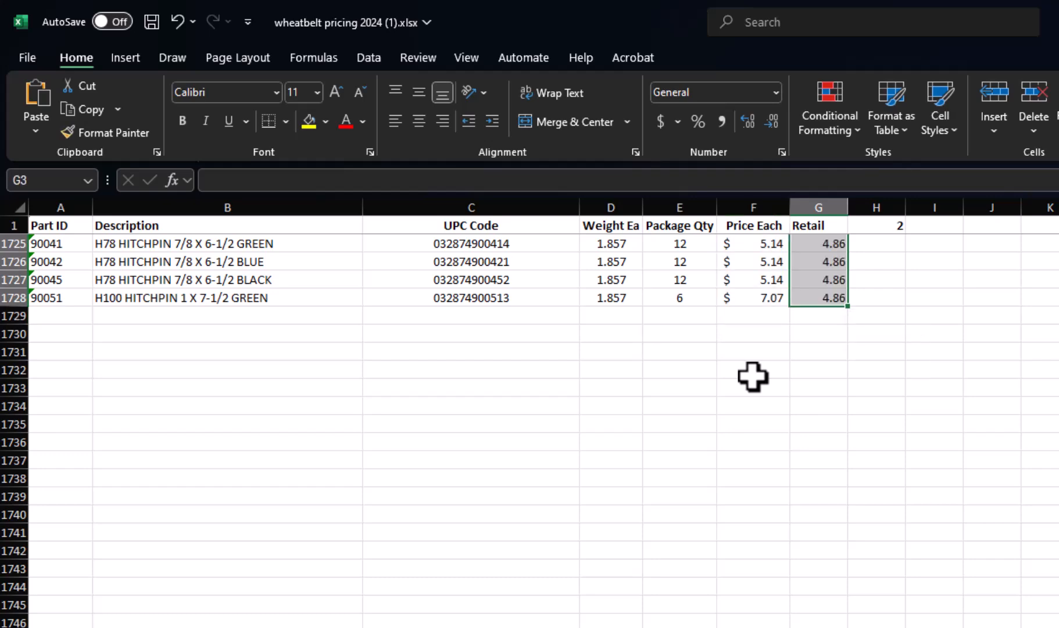
# - Examine the display kit items in rows 27 to 30, checking their part IDs, descriptions and UPC codes
pyautogui.hotkey('ctrl', 'BackSpace')
pyautogui.press('Down')
pyautogui.press('Down')
pyautogui.press('Down')
pyautogui.press('Down')
pyautogui.press('Down')
pyautogui.press('Down')
pyautogui.press('Down')
pyautogui.press('Down')
pyautogui.press('Down')
pyautogui.press('Down')
pyautogui.press('Down')
pyautogui.press('Down')
pyautogui.press('Down')
pyautogui.press('Down')
pyautogui.press('Down')
pyautogui.press('Down')
pyautogui.press('Down')
pyautogui.press('Down')
pyautogui.press('Down')
pyautogui.press('Down')
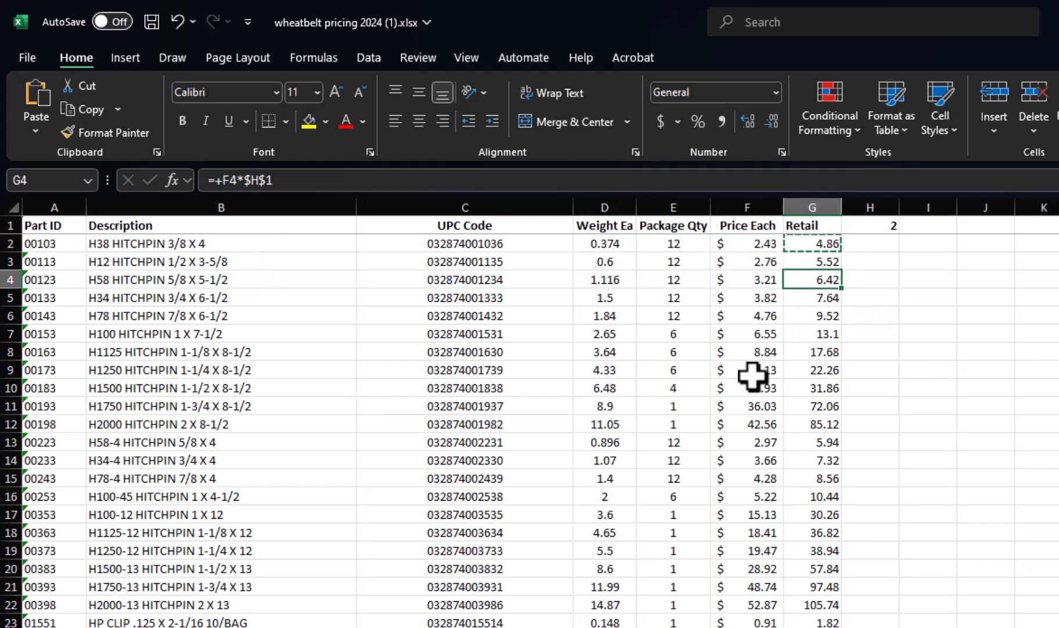
pyautogui.press('Left')
pyautogui.press('Left')
pyautogui.press('Left')
pyautogui.press('Left')
pyautogui.press('Left')
pyautogui.press('Left')
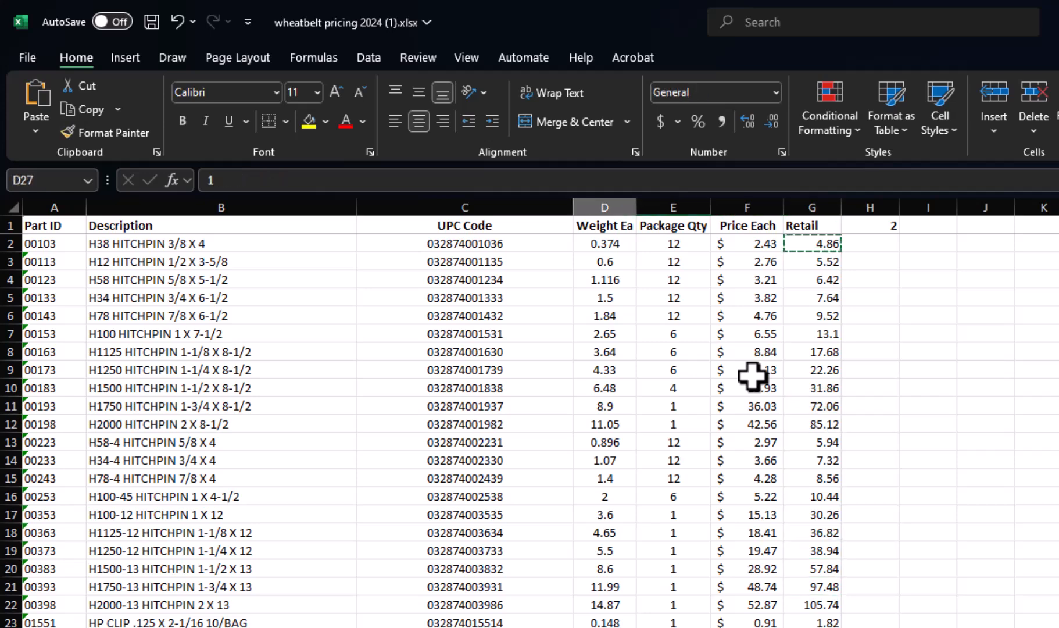
pyautogui.hotkey('shift', 'Up')
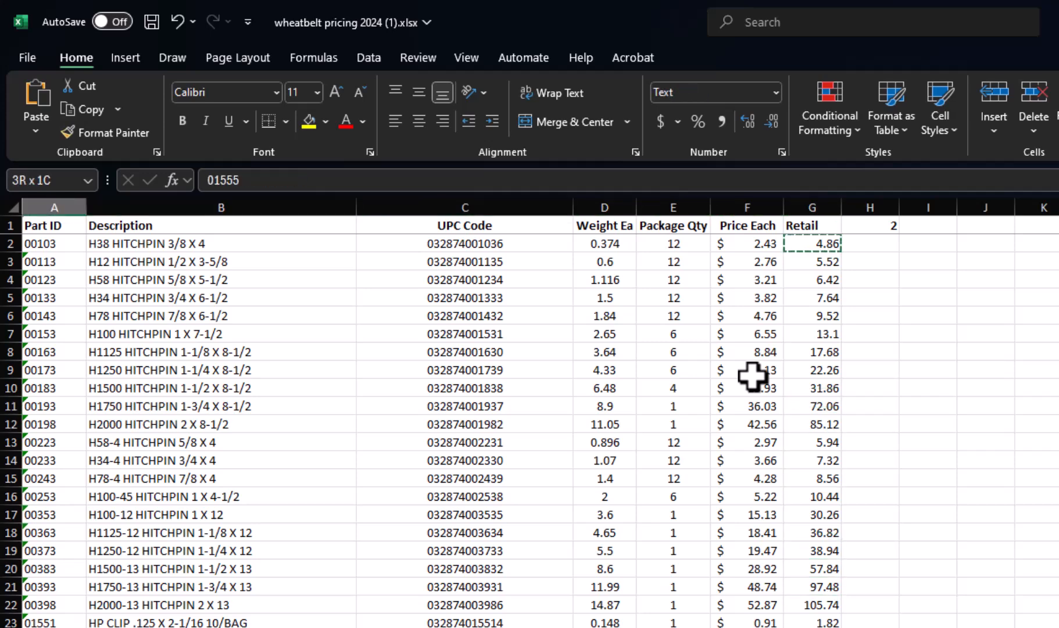
pyautogui.hotkey('shift', 'Up')
pyautogui.hotkey('shift', 'Up')
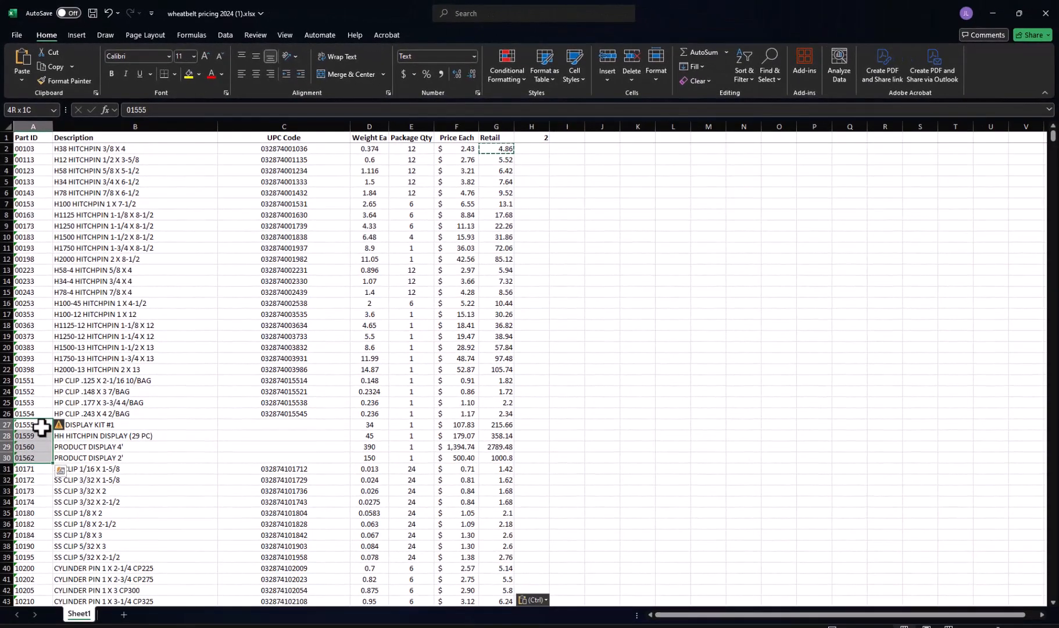
pyautogui.click(189, 426)
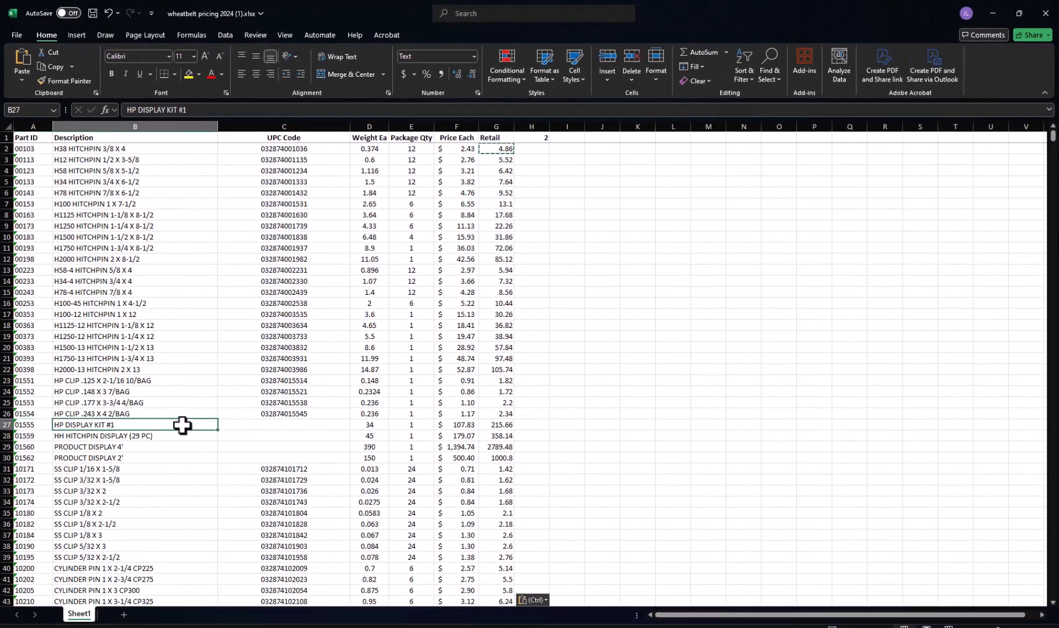
pyautogui.click(40, 426)
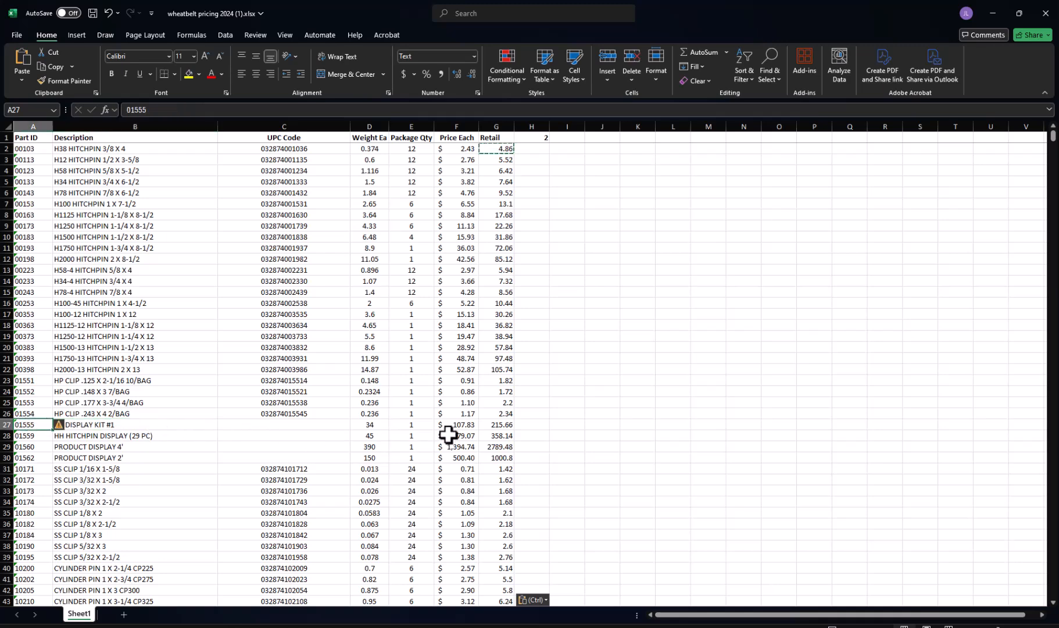
pyautogui.click(347, 427)
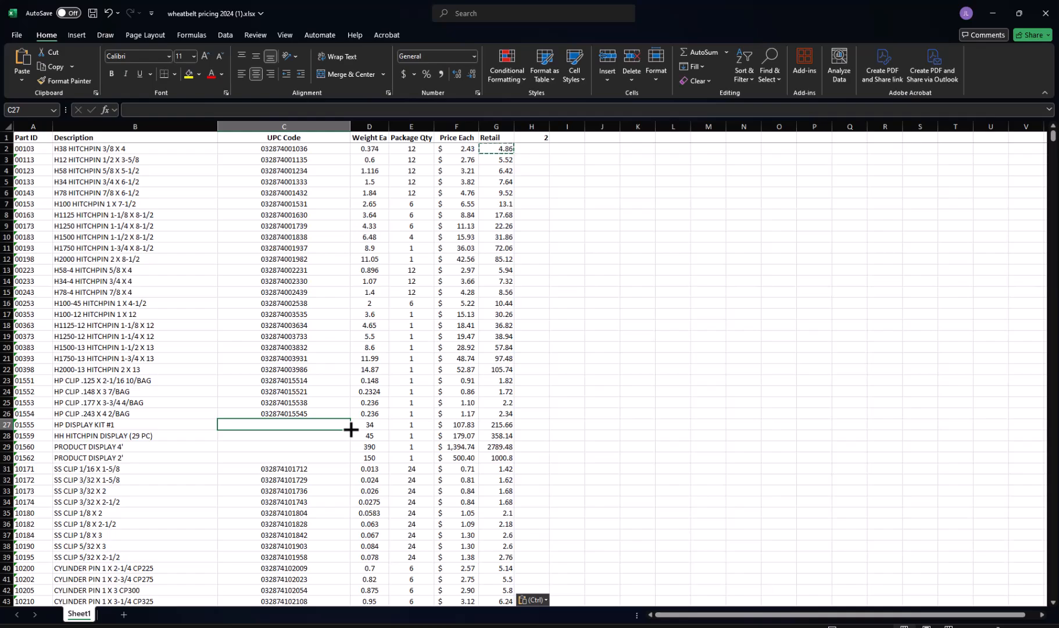
# - Look down the UPC Code column from row 27 to the assortment items in rows 287 to 289 for blank codes
pyautogui.press('Down')
pyautogui.press('Down')
pyautogui.press('Down')
pyautogui.press('Down')
pyautogui.press('Down')
pyautogui.press('Down')
pyautogui.press('Down')
pyautogui.press('Down')
pyautogui.press('Down')
pyautogui.press('Down')
pyautogui.press('Down')
pyautogui.press('Down')
pyautogui.press('Down')
pyautogui.press('Down')
pyautogui.press('Down')
pyautogui.press('Down')
pyautogui.press('Down')
pyautogui.press('Down')
pyautogui.press('Down')
pyautogui.press('Down')
pyautogui.press('Down')
pyautogui.press('Down')
pyautogui.press('Down')
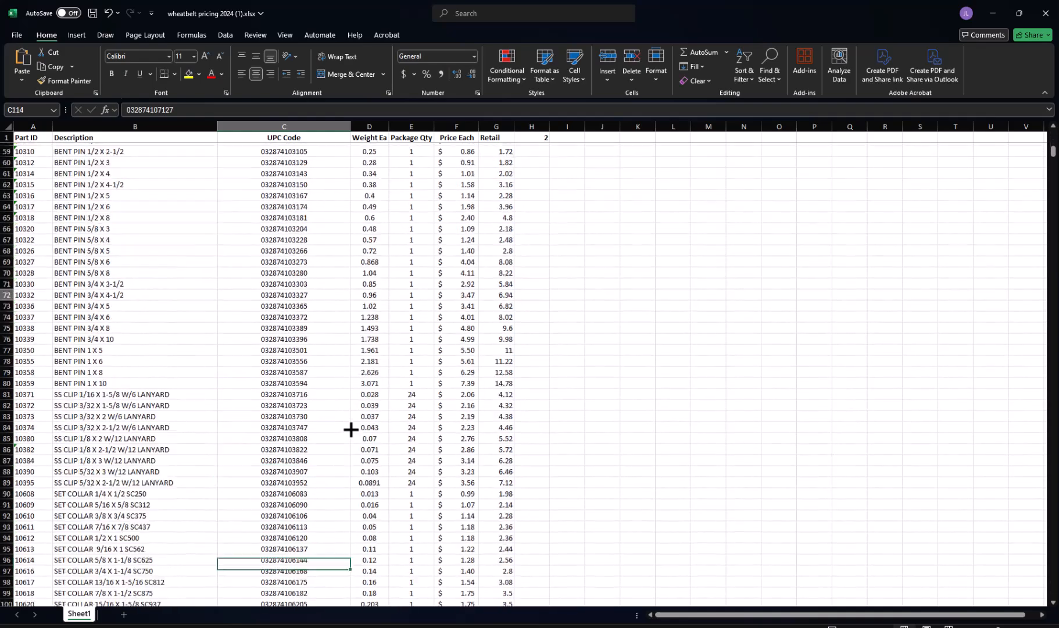
pyautogui.press('Down')
pyautogui.press('Down')
pyautogui.press('Down')
pyautogui.press('Down')
pyautogui.press('Down')
pyautogui.press('Down')
pyautogui.press('Down')
pyautogui.press('Down')
pyautogui.press('Down')
pyautogui.press('Down')
pyautogui.press('Down')
pyautogui.press('Down')
pyautogui.press('Down')
pyautogui.press('Down')
pyautogui.press('Down')
pyautogui.press('Down')
pyautogui.press('Down')
pyautogui.press('Down')
pyautogui.press('Down')
pyautogui.press('Down')
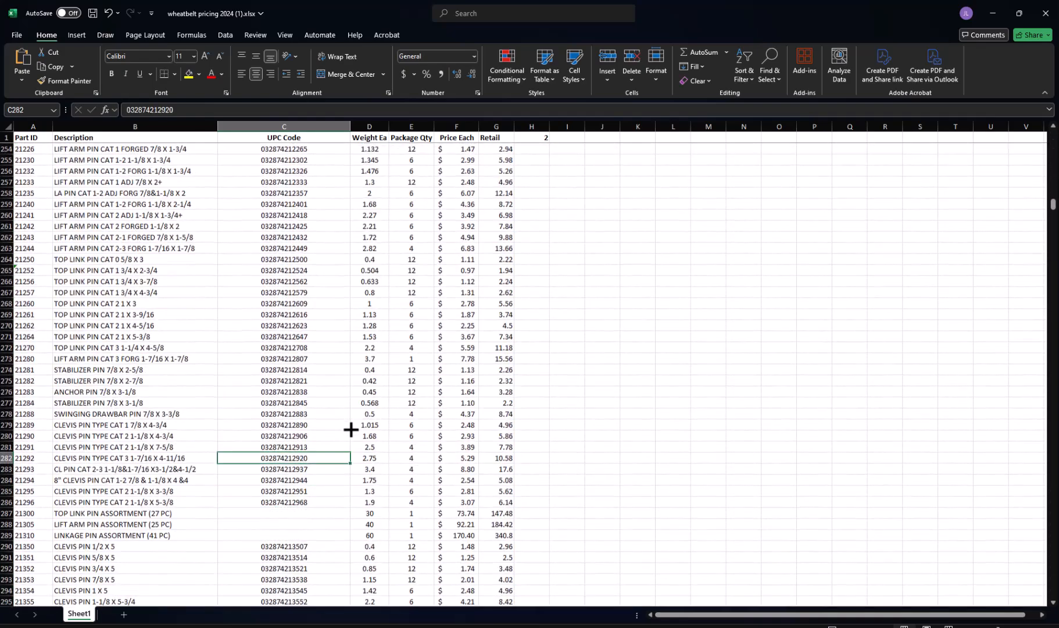
pyautogui.press('Down')
pyautogui.press('Down')
pyautogui.press('Down')
pyautogui.press('Down')
pyautogui.press('Down')
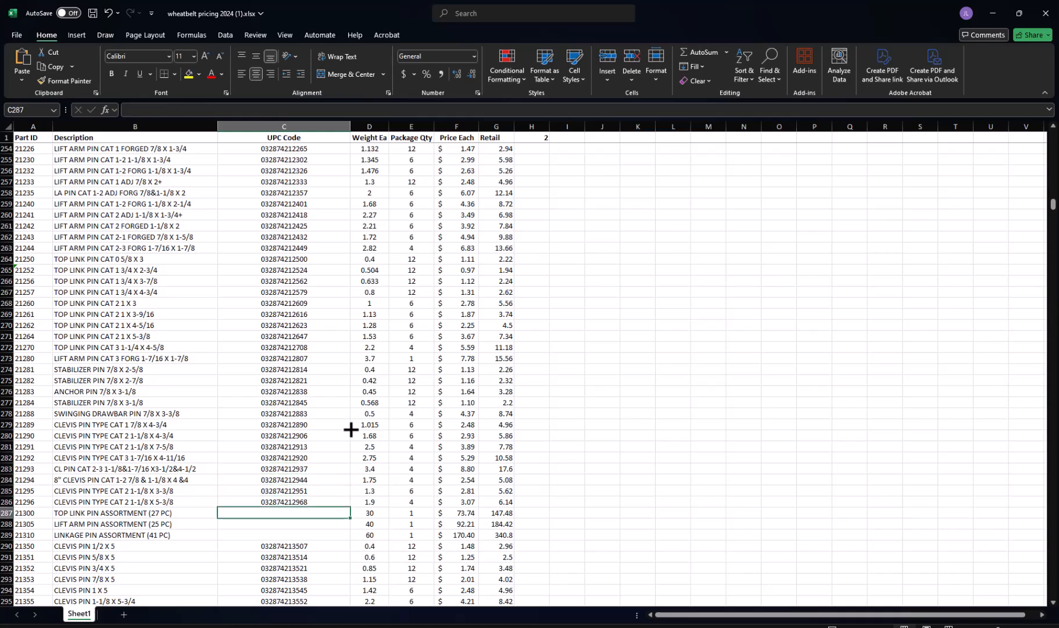
pyautogui.press('Down')
pyautogui.press('Up')
pyautogui.press('Up')
pyautogui.press('Down')
pyautogui.press('Down')
pyautogui.press('Down')
pyautogui.press('Down')
pyautogui.press('Up')
pyautogui.press('Up')
pyautogui.press('Up')
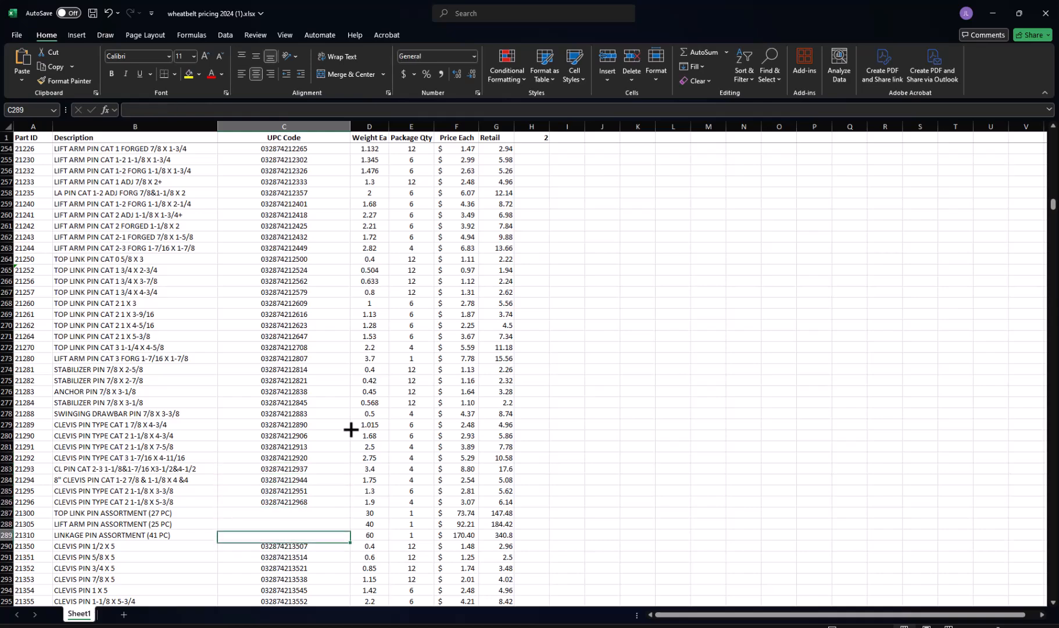
# - Look down the UPC Code column from row 289 to row 539 for items with blank codes
pyautogui.press('Down')
pyautogui.press('Up')
pyautogui.press('pagedown')
pyautogui.press('pagedown')
pyautogui.press('pagedown')
pyautogui.press('pagedown')
pyautogui.press('pagedown')
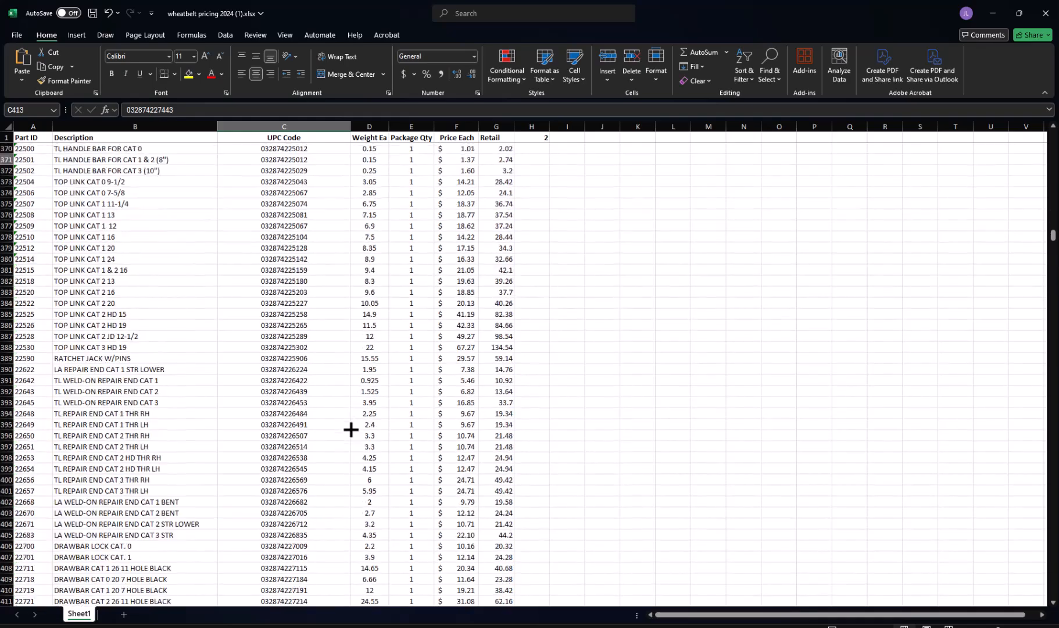
pyautogui.press('pagedown')
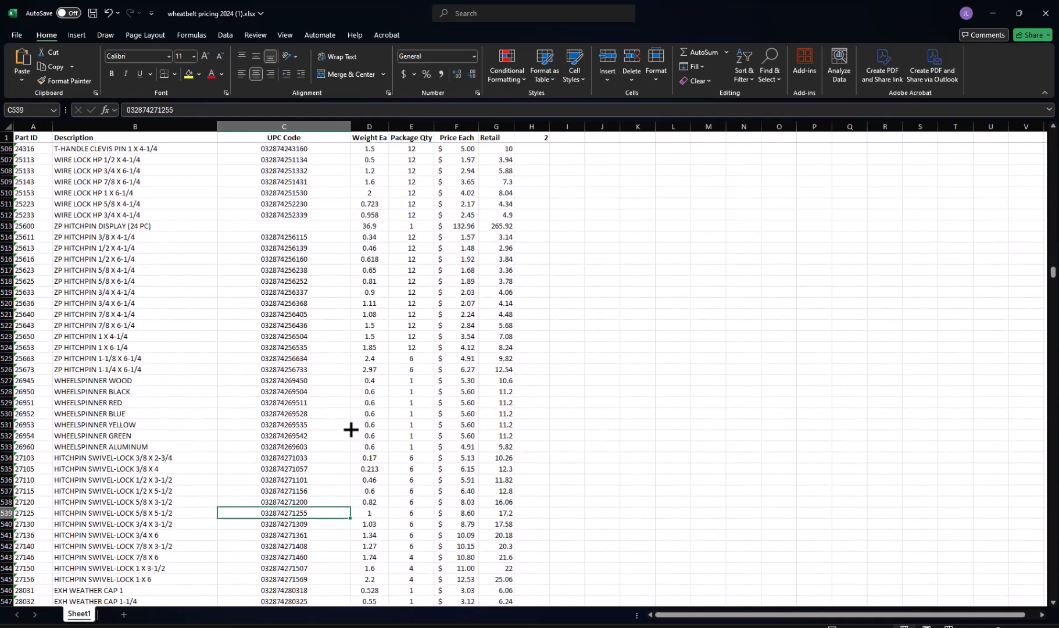
# - Examine the ZP hitchpin display item in row 513, checking its part ID, description and UPC code
pyautogui.press('Up')
pyautogui.press('Up')
pyautogui.press('Up')
pyautogui.press('Up')
pyautogui.press('Up')
pyautogui.press('Up')
pyautogui.press('Up')
pyautogui.press('Up')
pyautogui.press('Up')
pyautogui.press('Up')
pyautogui.press('Up')
pyautogui.press('Up')
pyautogui.press('Up')
pyautogui.press('Up')
pyautogui.press('Up')
pyautogui.press('Up')
pyautogui.press('Up')
pyautogui.press('Up')
pyautogui.press('Up')
pyautogui.press('Up')
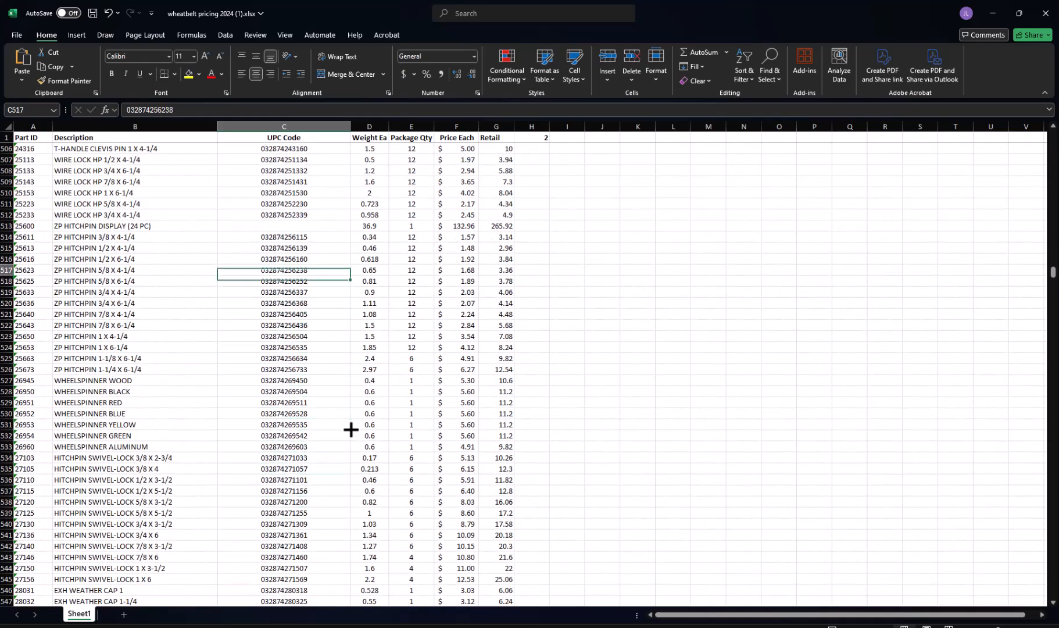
pyautogui.press('Left')
pyautogui.press('Left')
pyautogui.press('Right')
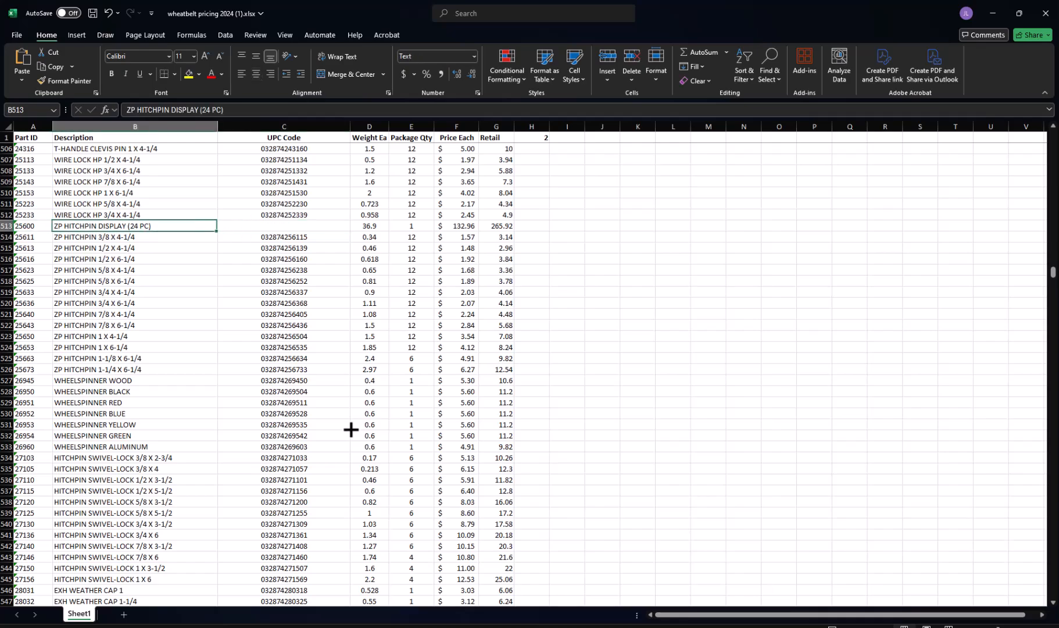
pyautogui.press('Right')
# - Look further down the UPC Code column from row 513 past row 681 for blanks, and return to the start of the list
pyautogui.press('pagedown')
pyautogui.press('pagedown')
pyautogui.press('pagedown')
pyautogui.press('pagedown')
pyautogui.press('pagedown')
pyautogui.press('pagedown')
pyautogui.press('pagedown')
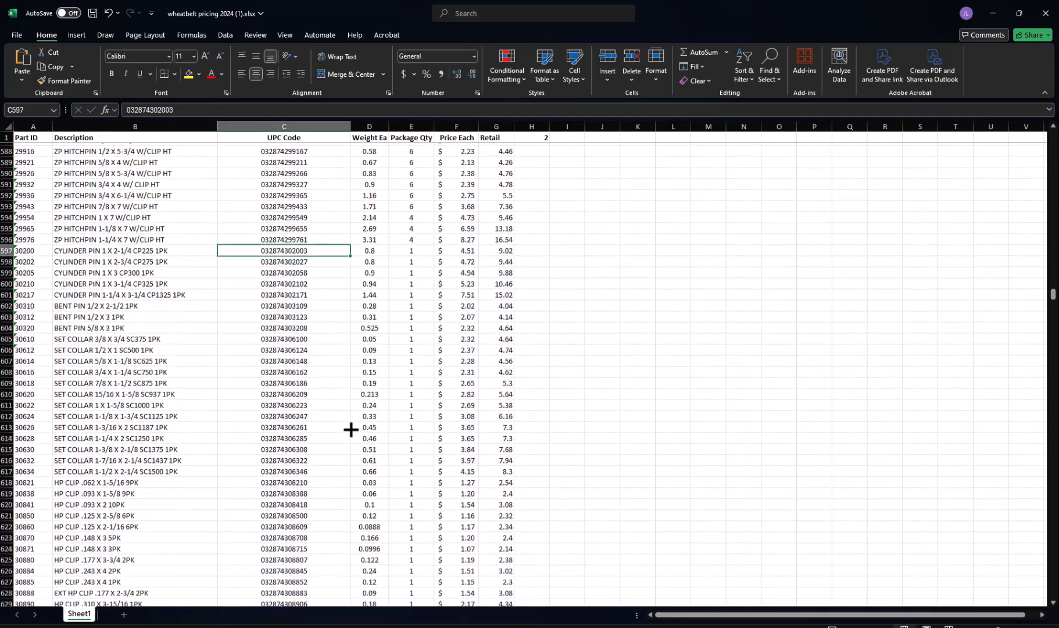
pyautogui.press('pageup')
pyautogui.press('pageup')
pyautogui.press('pageup')
pyautogui.press('pageup')
pyautogui.press('pageup')
pyautogui.press('pageup')
pyautogui.press('pageup')
pyautogui.press('pageup')
pyautogui.press('pageup')
pyautogui.press('pageup')
pyautogui.press('pageup')
pyautogui.press('pageup')
pyautogui.press('pageup')
pyautogui.press('pageup')
pyautogui.press('pageup')
pyautogui.press('pageup')
pyautogui.press('pageup')
pyautogui.press('pageup')
pyautogui.press('pageup')
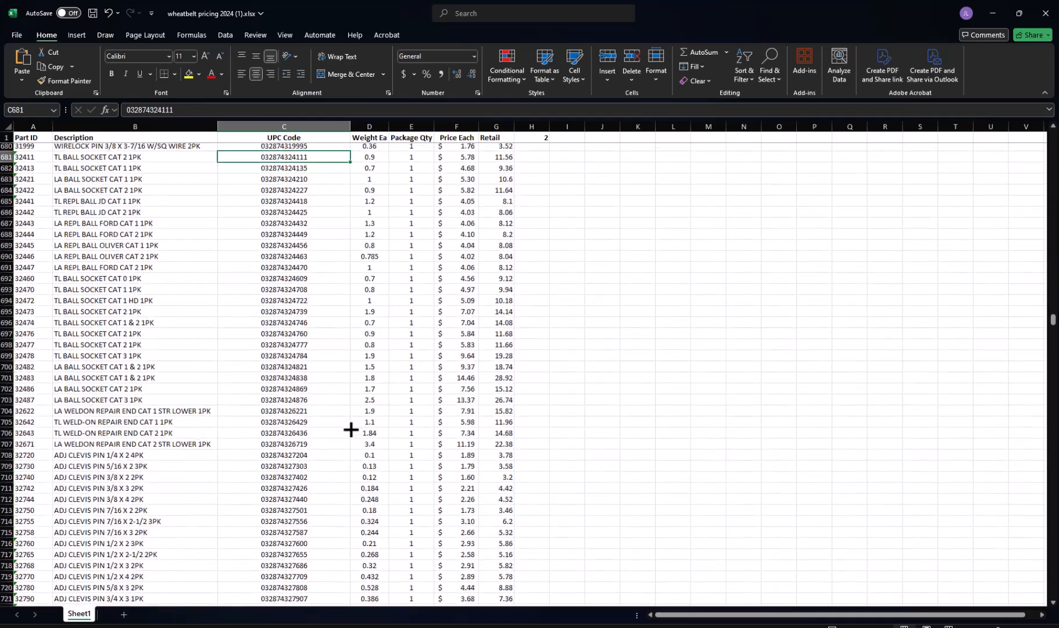
# - Examine the first item's fields in row 2, from Part ID across to Weight, Package Qty and Price Each
pyautogui.press('Left')
pyautogui.press('Left')
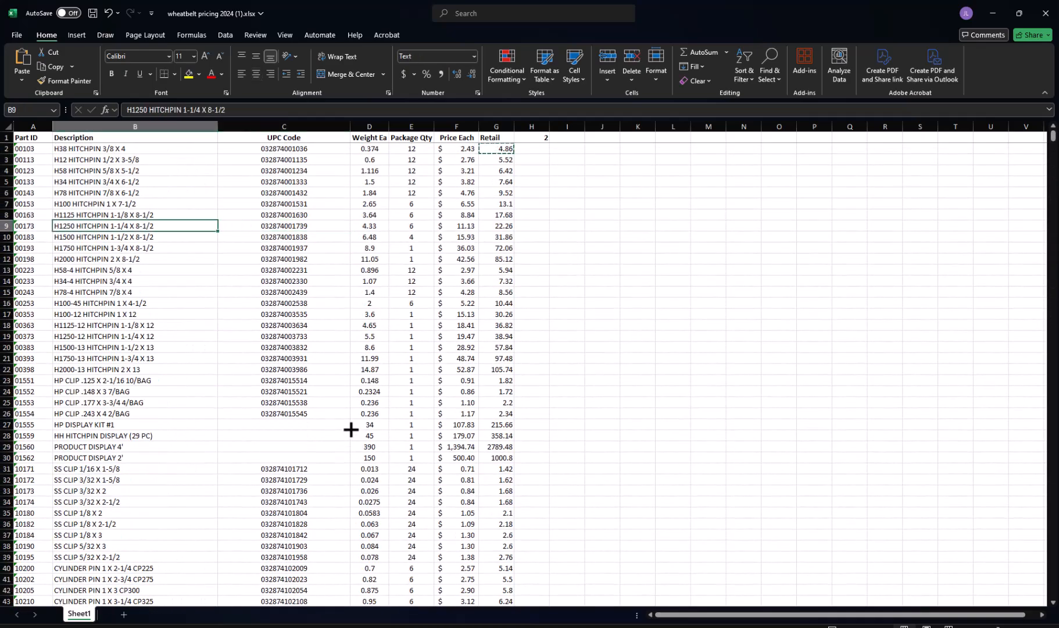
pyautogui.press('Up')
pyautogui.press('Up')
pyautogui.press('Up')
pyautogui.press('Up')
pyautogui.press('Up')
pyautogui.press('Up')
pyautogui.press('Up')
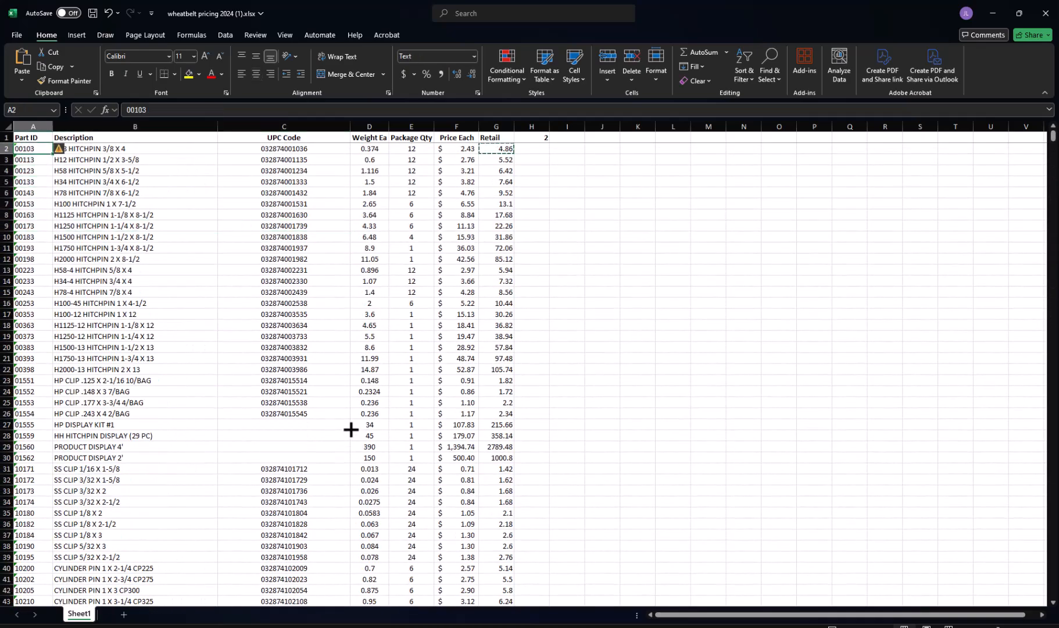
pyautogui.press('Right')
pyautogui.press('Right')
pyautogui.press('Right')
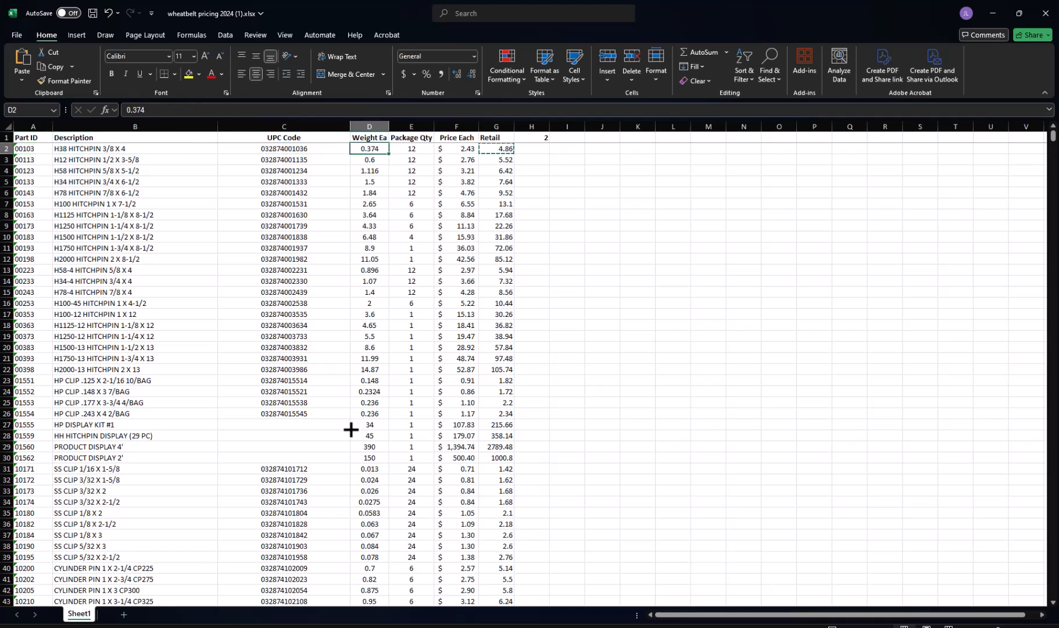
pyautogui.press('Right')
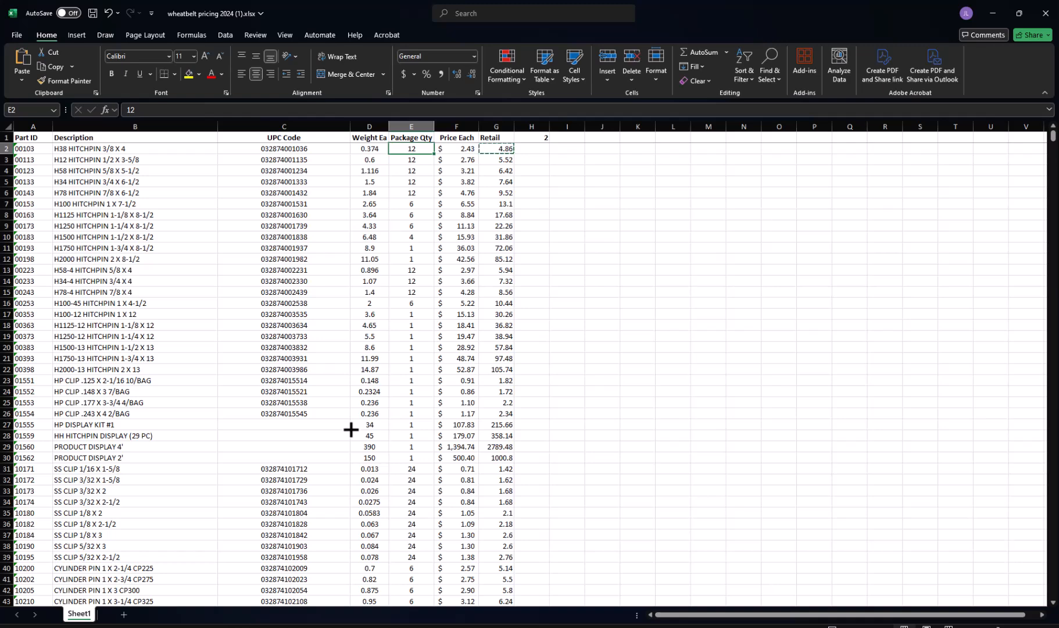
pyautogui.press('Right')
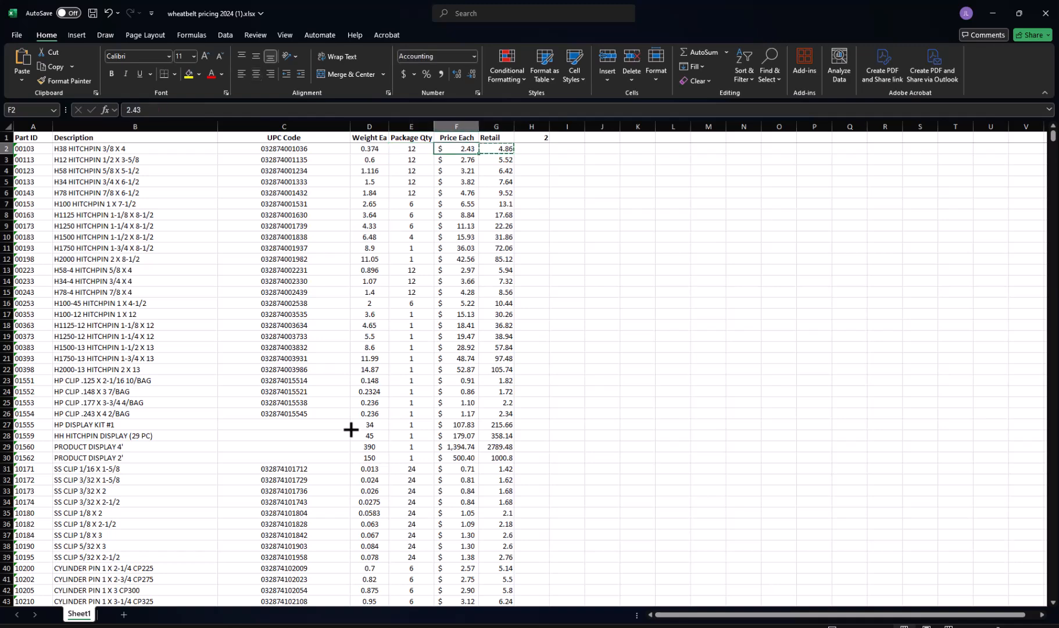
# - Rename the Price Each column header in F1 as Cost
pyautogui.press('Up')
pyautogui.write('Cost')
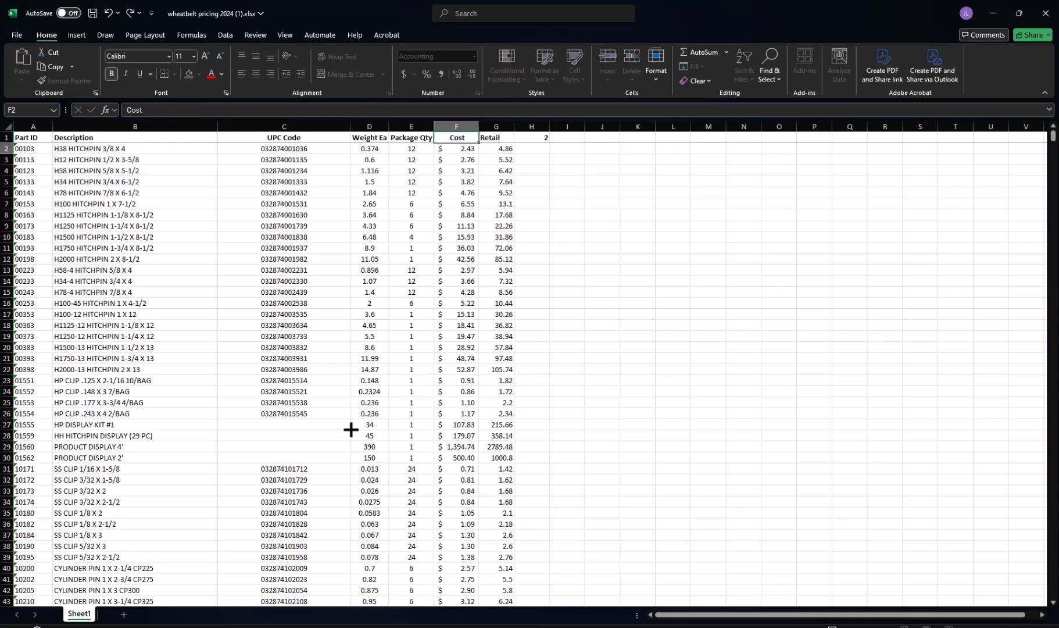
pyautogui.press('Return')
pyautogui.press('Down')
pyautogui.press('Up')
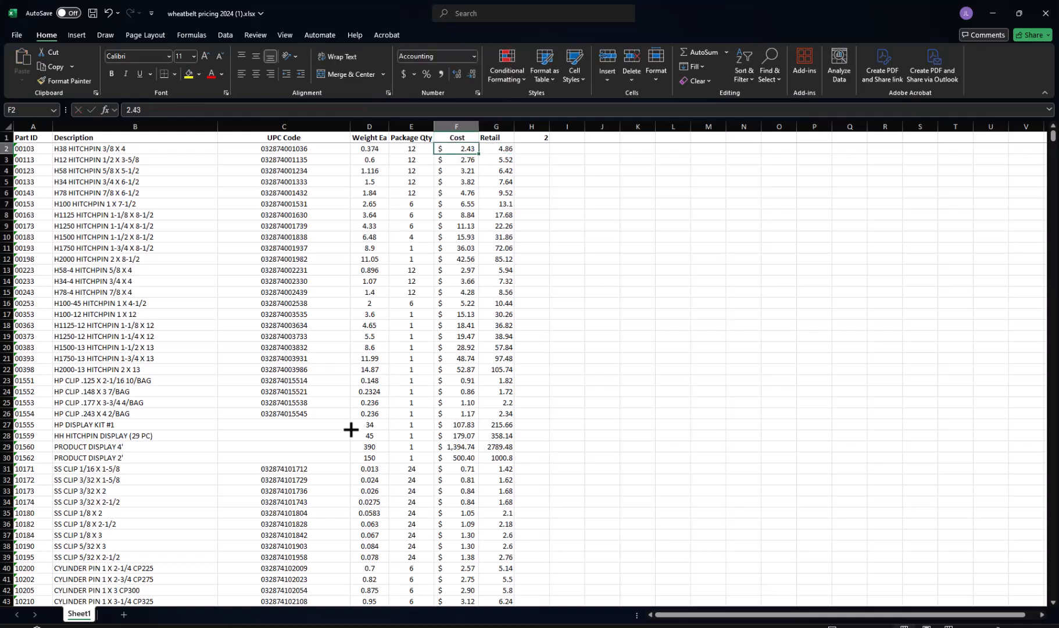
# - Apply Comma Style to all values in the Cost column, F2 through F1728, to drop the dollar signs, and return to A2
pyautogui.press('Down')
pyautogui.press('Up')
pyautogui.press('Right')
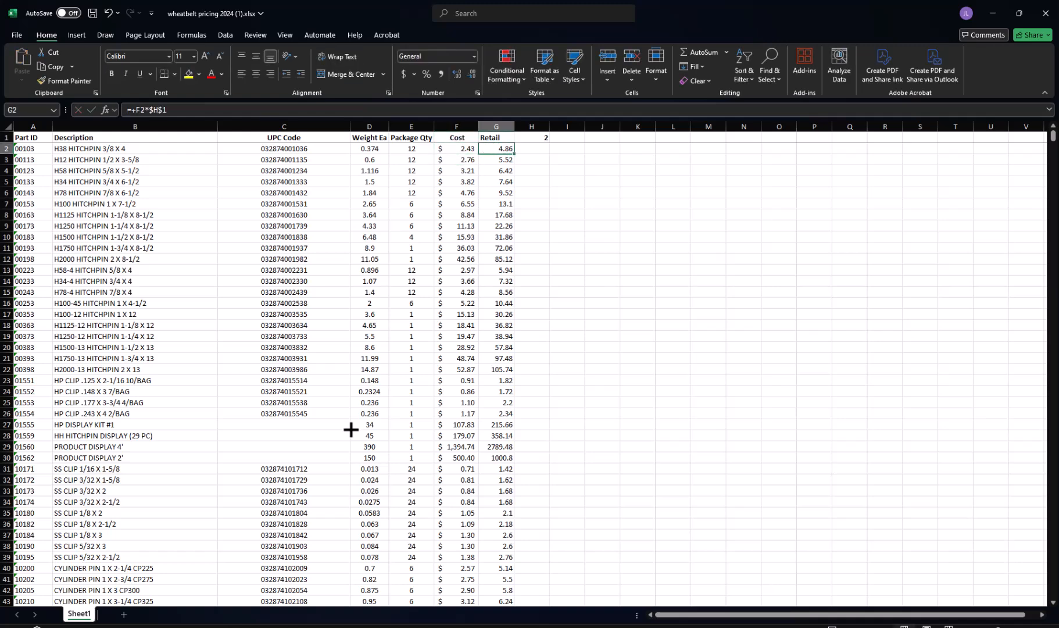
pyautogui.press('Left')
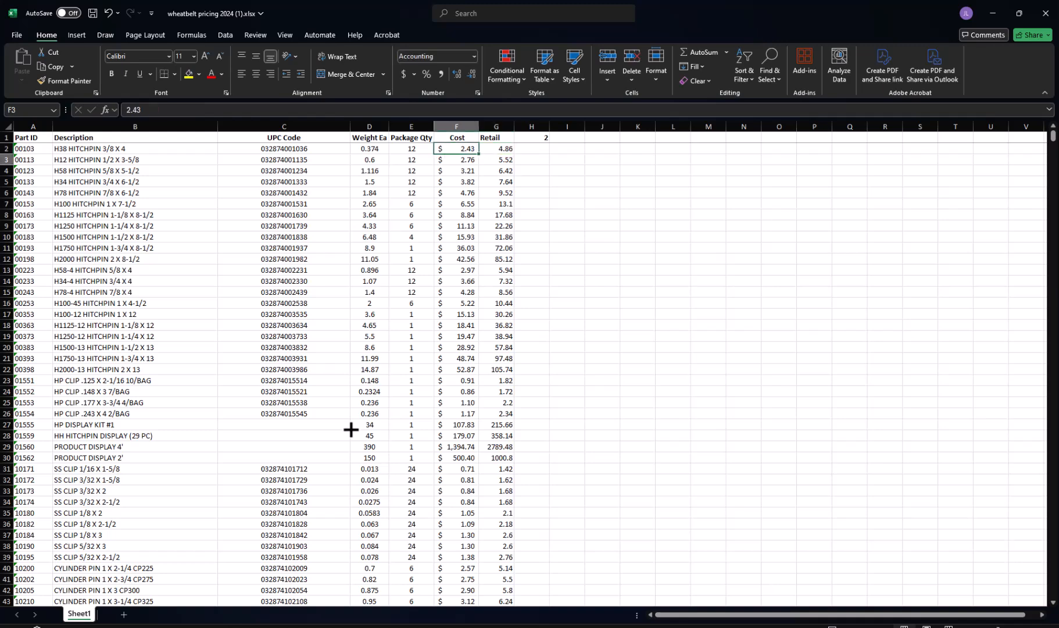
pyautogui.press('Down')
pyautogui.press('Up')
pyautogui.press('Up')
pyautogui.press('Down')
pyautogui.press('Down')
pyautogui.press('Up')
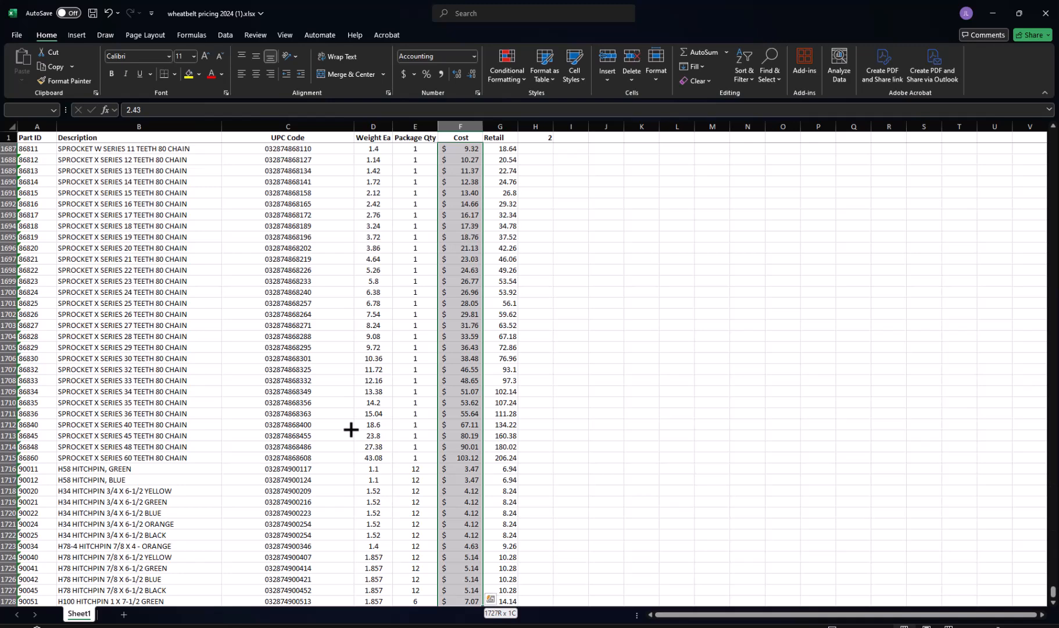
pyautogui.scroll(-1, 351, 429)
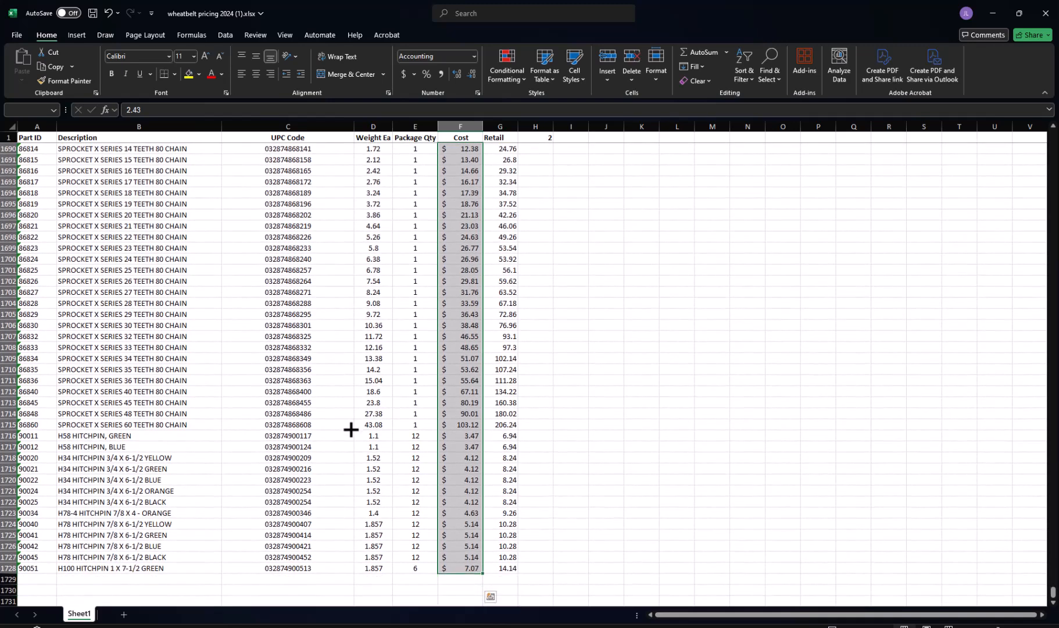
pyautogui.click(441, 75)
pyautogui.click(469, 235)
pyautogui.press('Up')
pyautogui.press('Up')
pyautogui.press('Up')
pyautogui.press('Up')
pyautogui.press('Up')
pyautogui.press('Up')
pyautogui.press('Up')
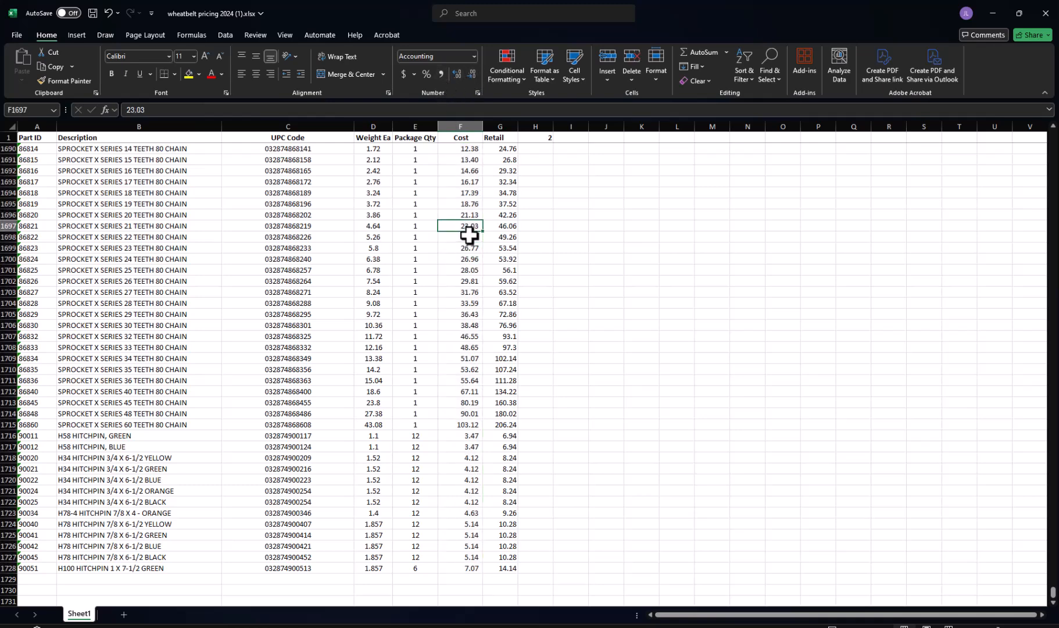
pyautogui.hotkey('ctrl', 'Home')
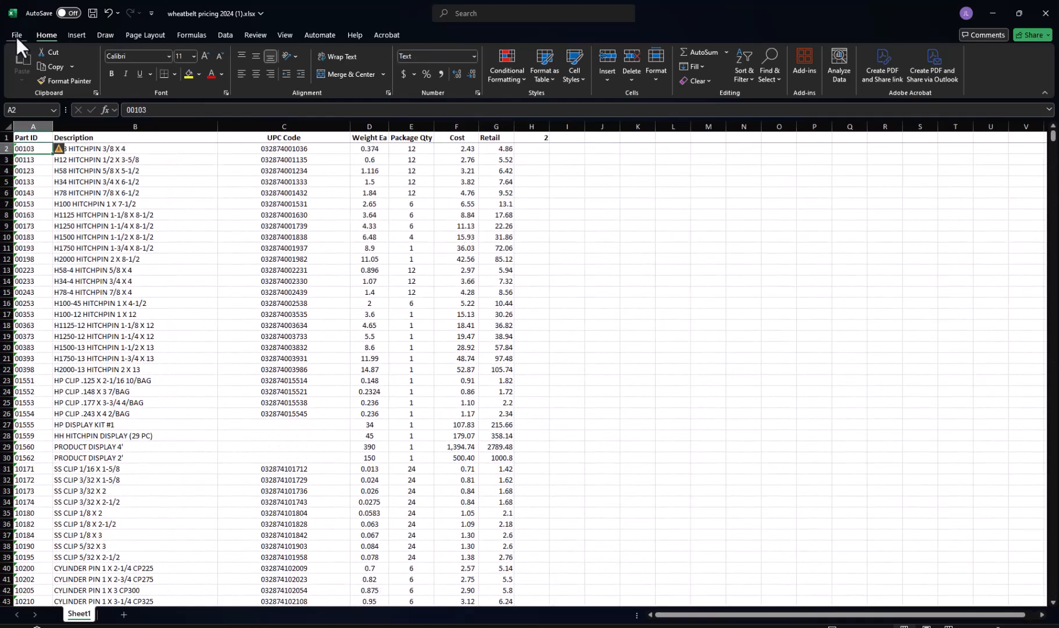
# - Save the workbook as a new file in Downloads, replacing "(1)" with "with Retail" in the name wheatbelt pricing 2024
pyautogui.click(16, 35)
pyautogui.click(32, 203)
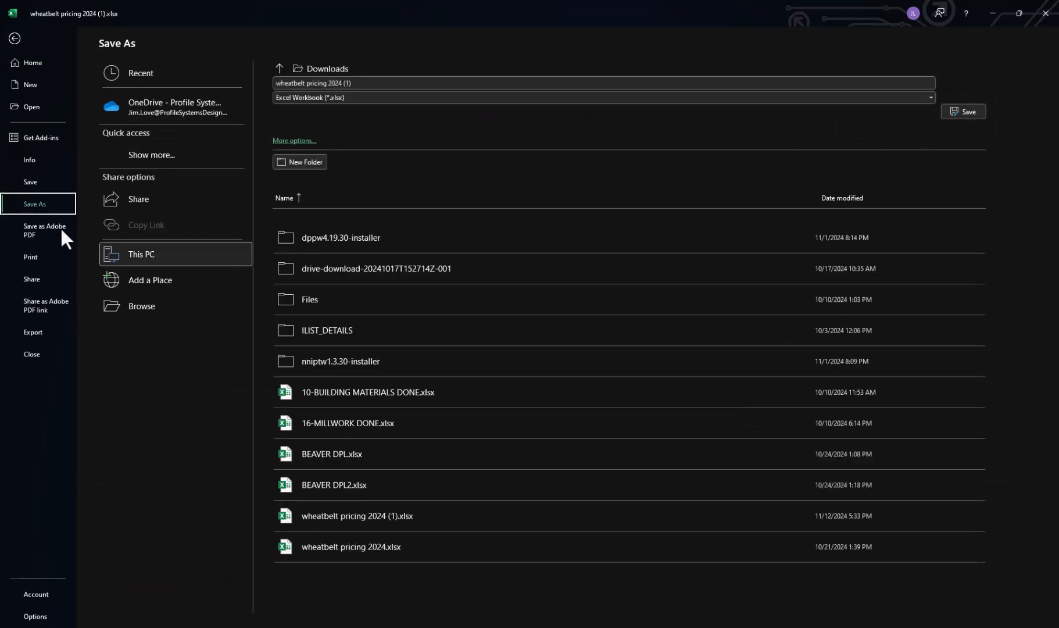
pyautogui.click(140, 306)
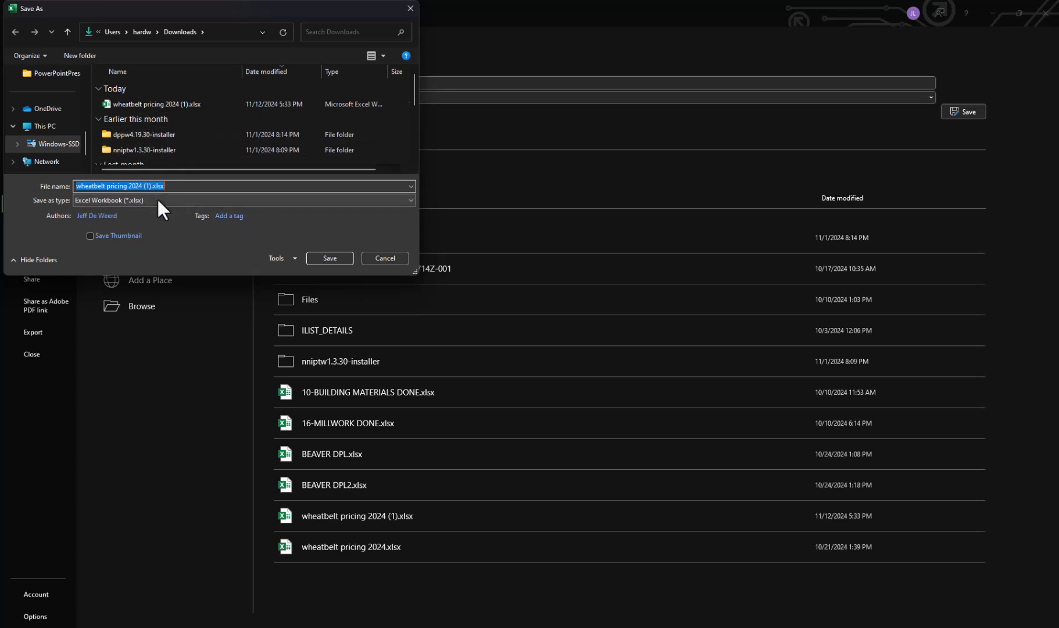
pyautogui.click(170, 186)
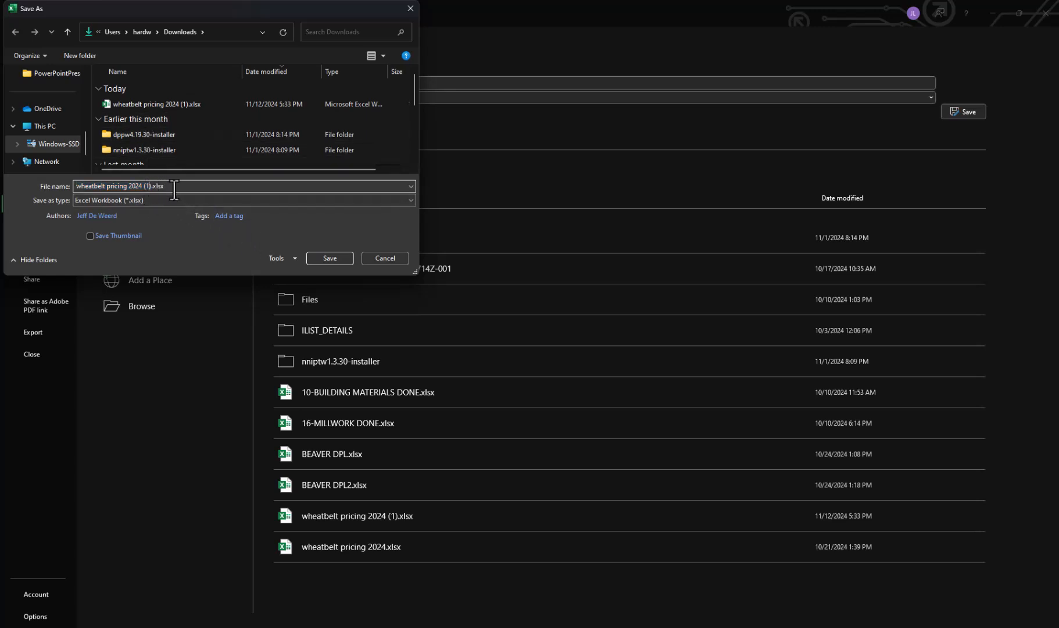
pyautogui.press('BackSpace')
pyautogui.press('BackSpace')
pyautogui.press('Delete')
pyautogui.write('with Retail')
pyautogui.press('Return')
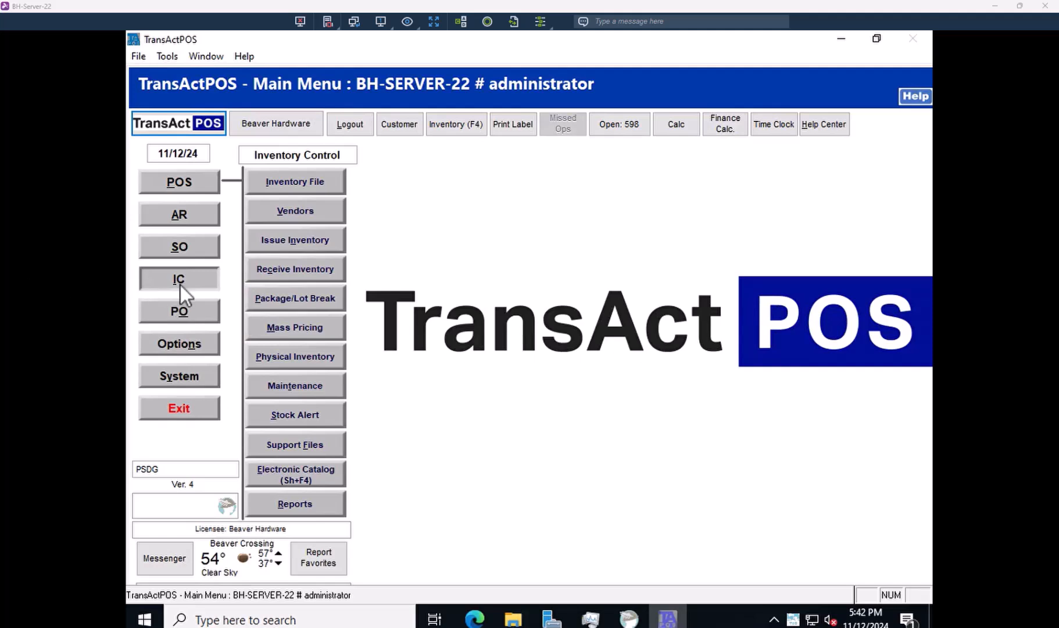
# - Switch to TransActPOS, search the inventory vendors for company "double h" and load the Double H vendor record
pyautogui.click(186, 281)
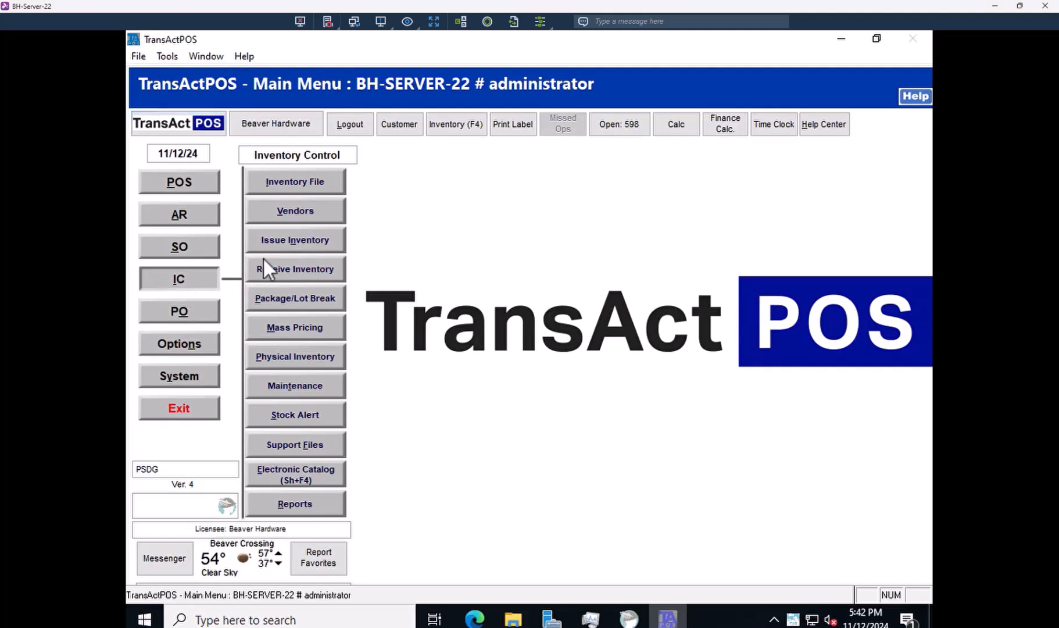
pyautogui.click(300, 219)
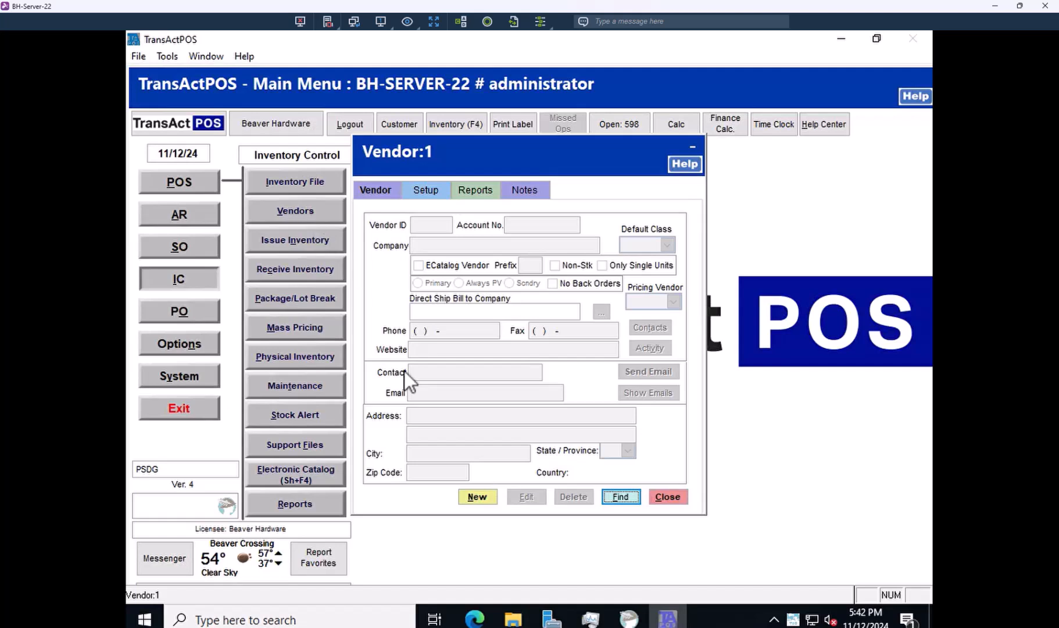
pyautogui.click(635, 494)
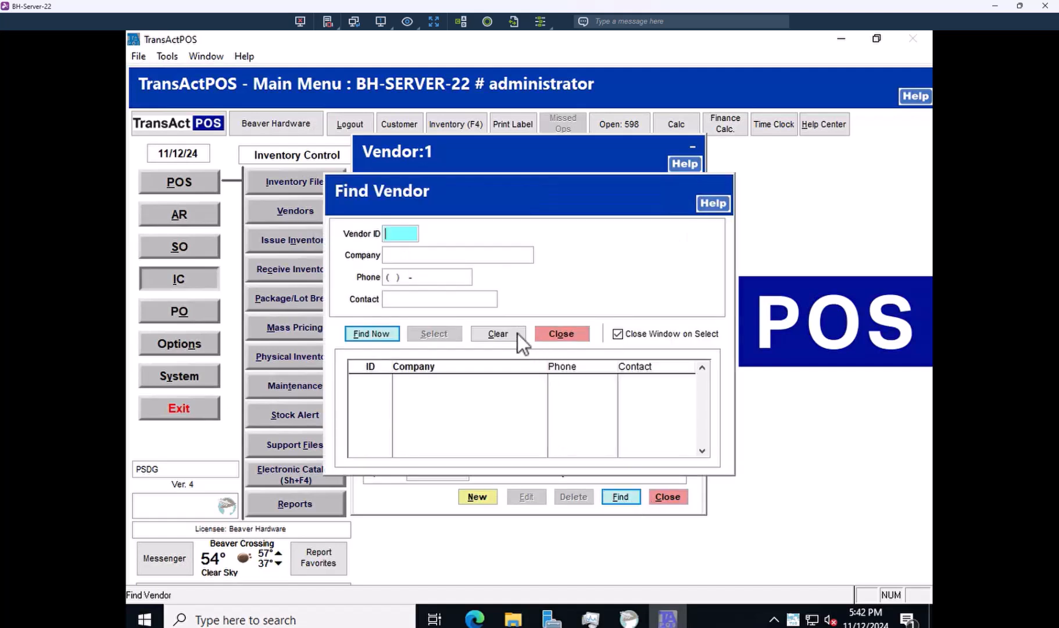
pyautogui.click(392, 257)
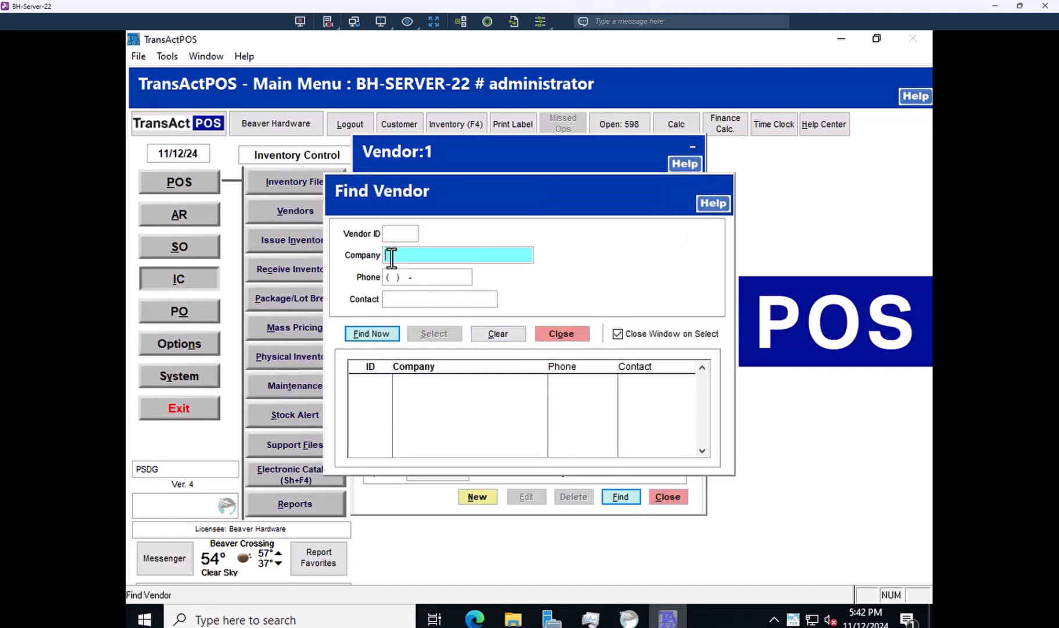
pyautogui.write('double h')
pyautogui.press('Return')
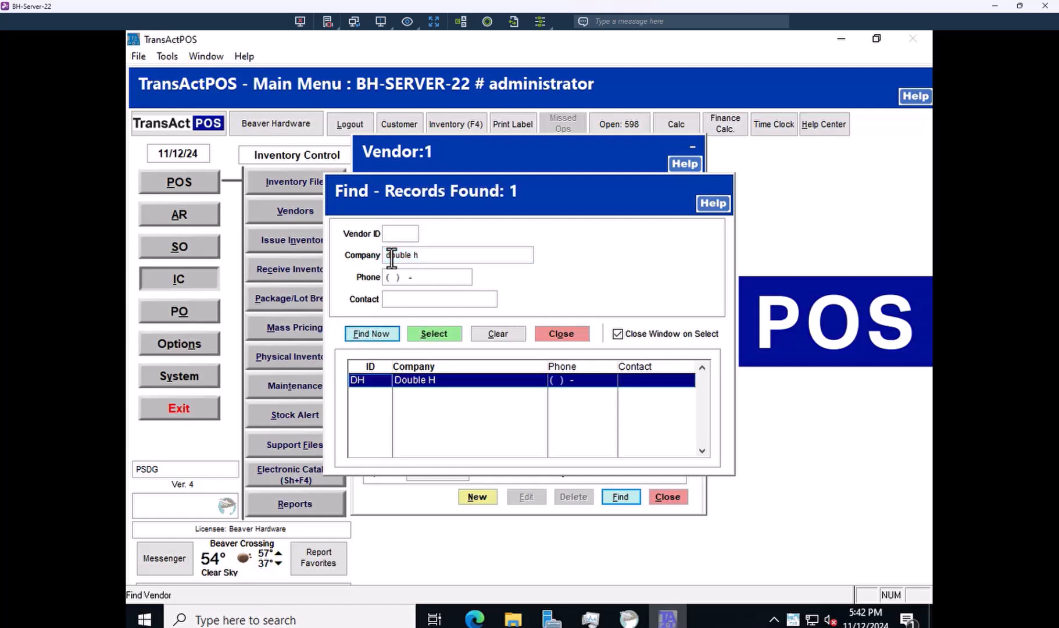
pyautogui.click(428, 330)
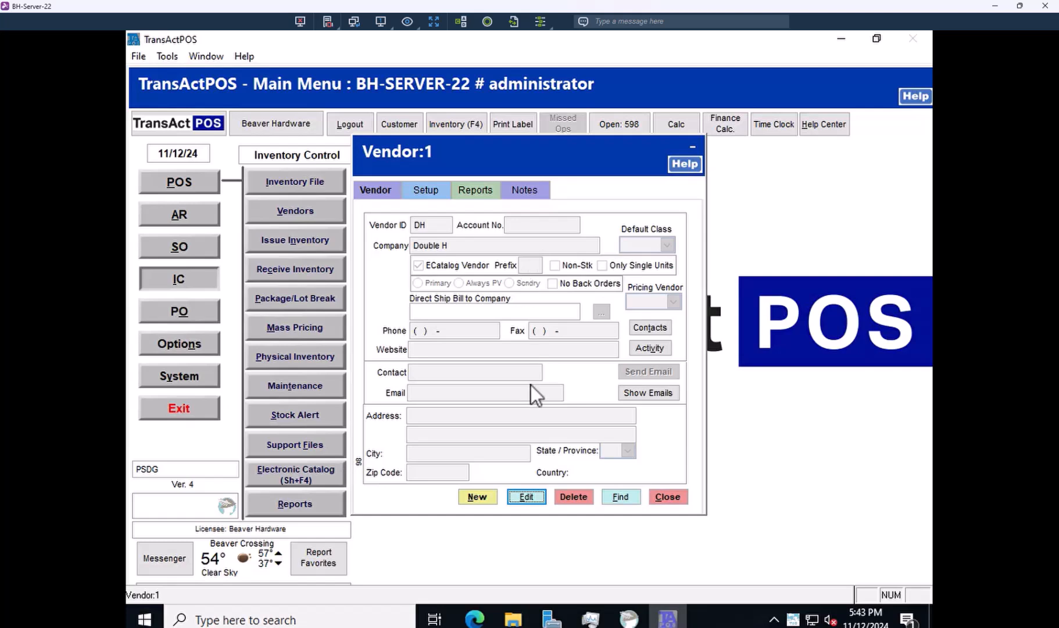
# - Open the Double H vendor record for editing, check its ECatalog Vendor and Prefix settings, and save and close it
pyautogui.click(529, 496)
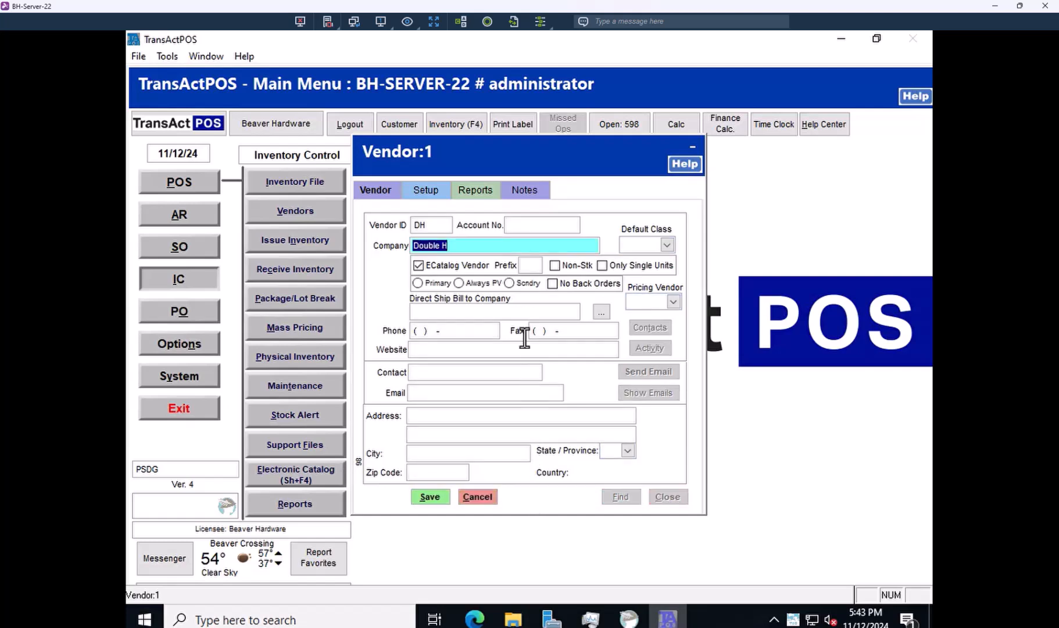
pyautogui.click(524, 267)
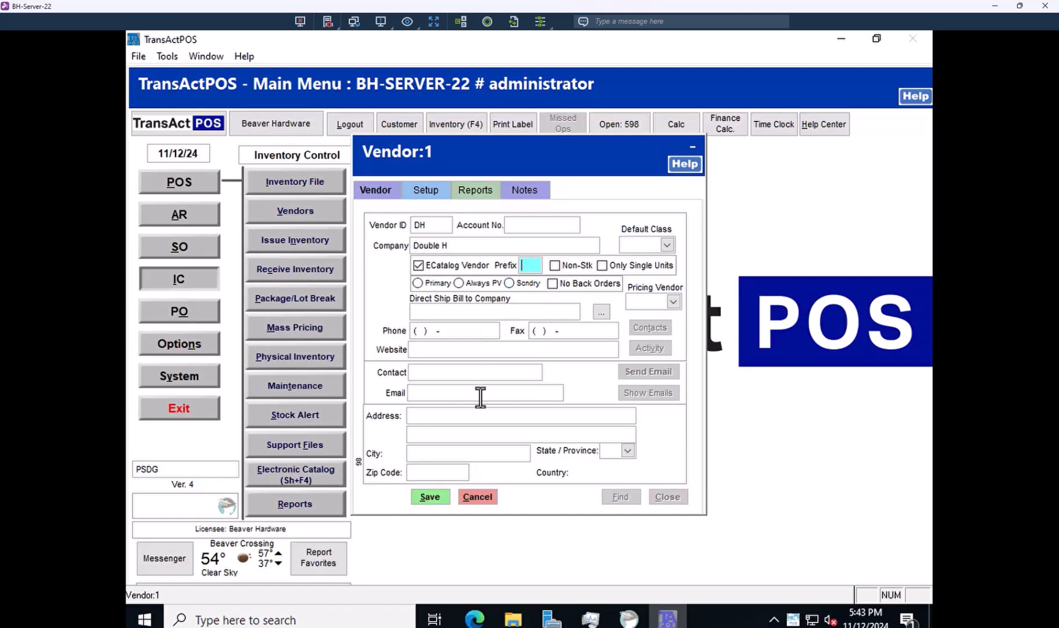
pyautogui.click(430, 497)
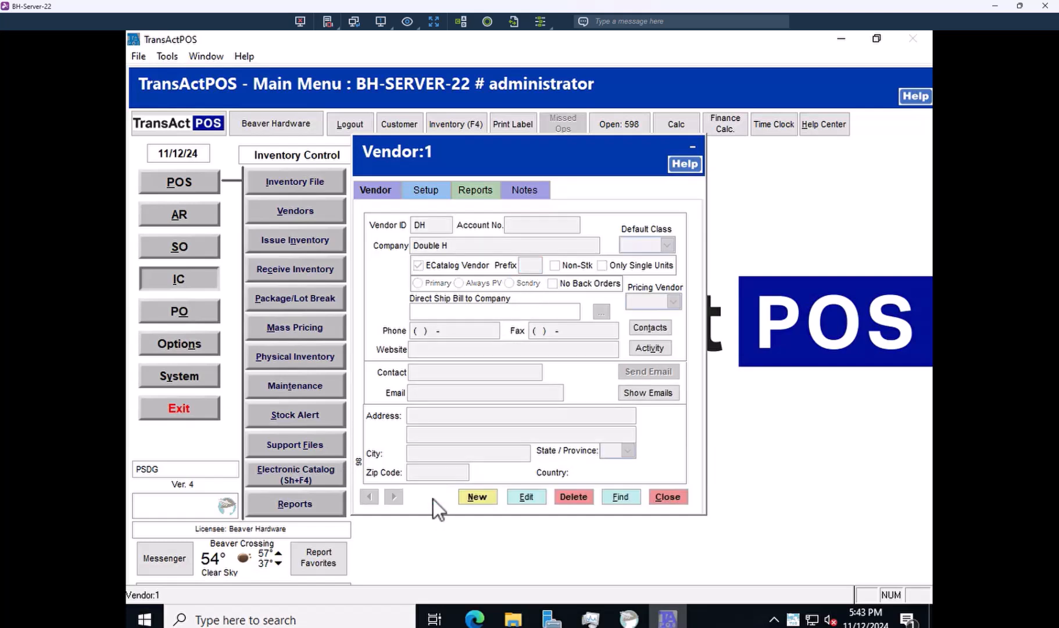
pyautogui.click(667, 497)
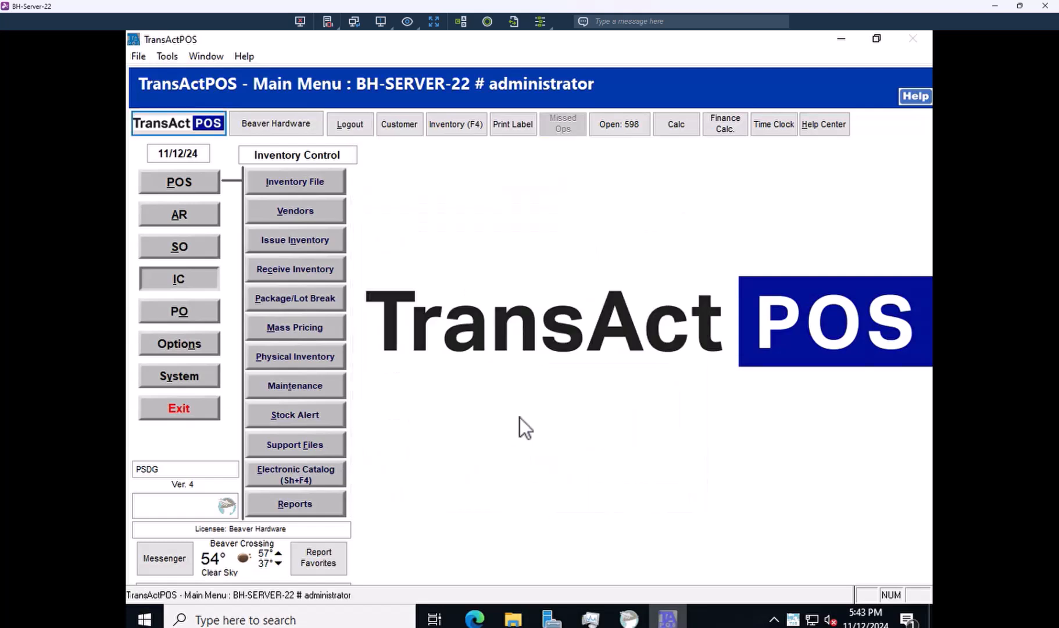
# - Open the Import Catalog form from the inventory maintenance import/export functions for the electronic catalog, logging in with the user ID
pyautogui.click(189, 284)
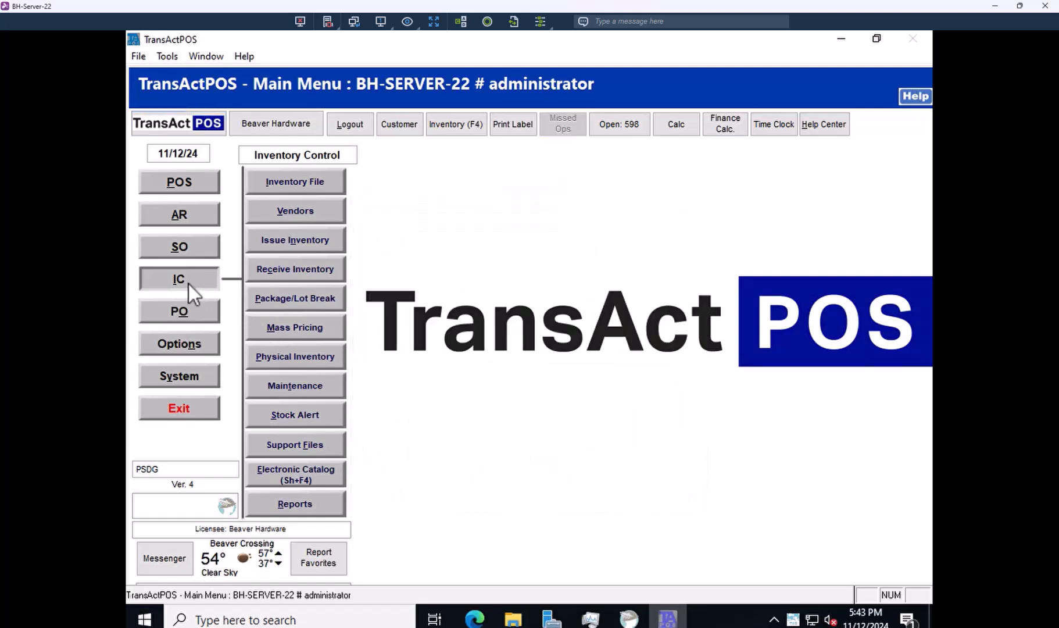
pyautogui.click(313, 391)
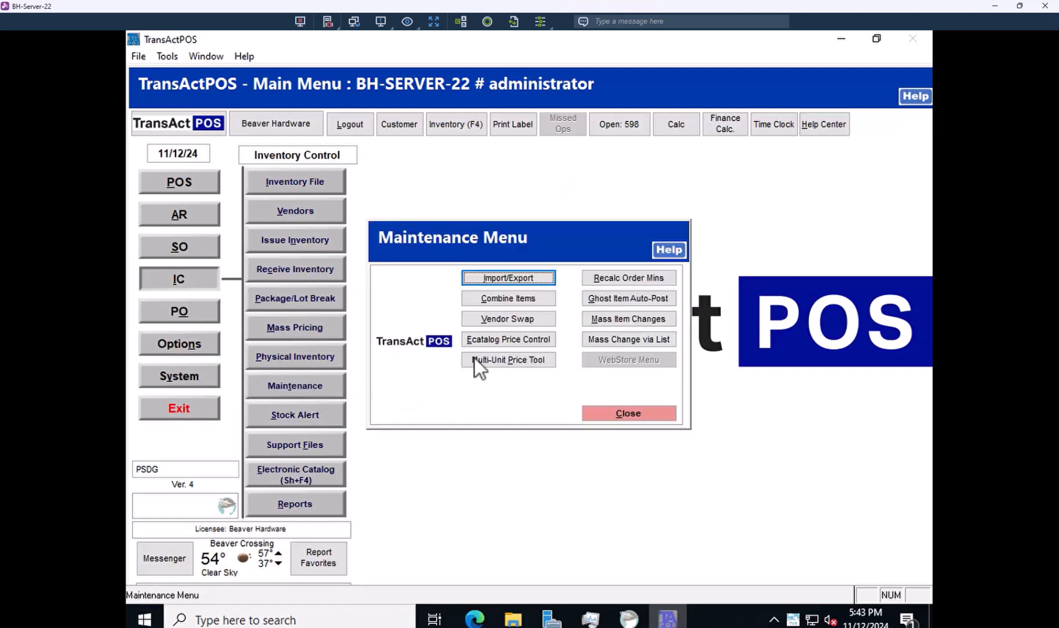
pyautogui.click(525, 279)
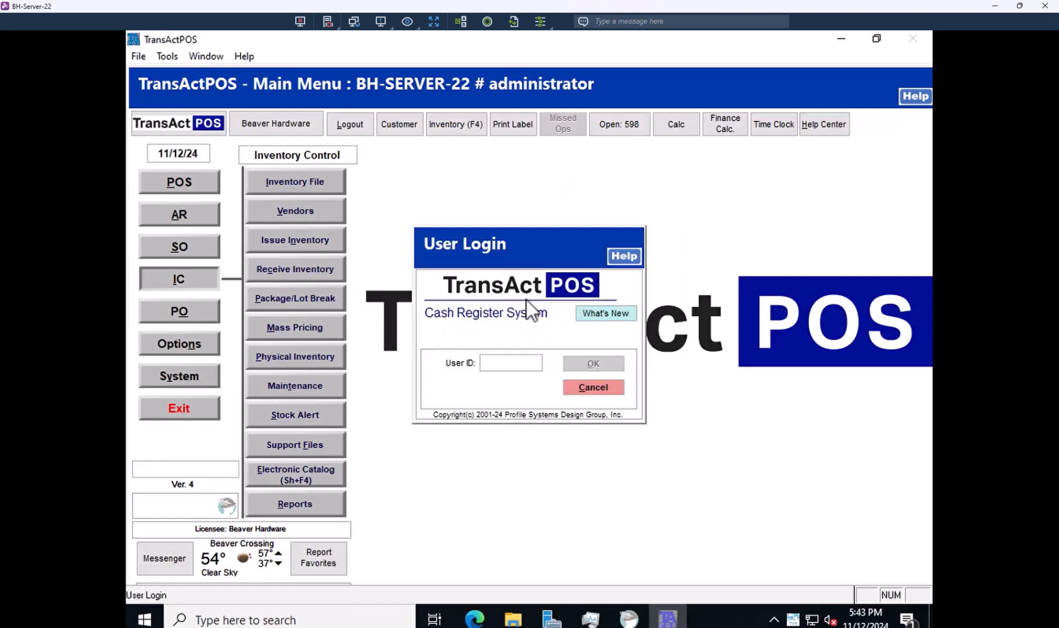
pyautogui.write('**')
pyautogui.press('Return')
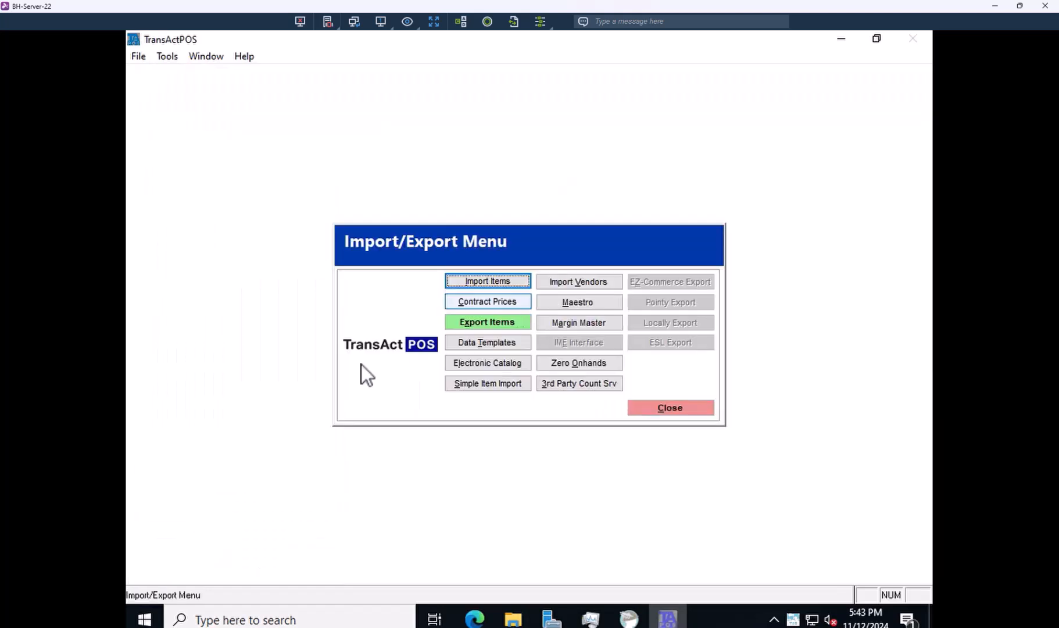
pyautogui.click(498, 368)
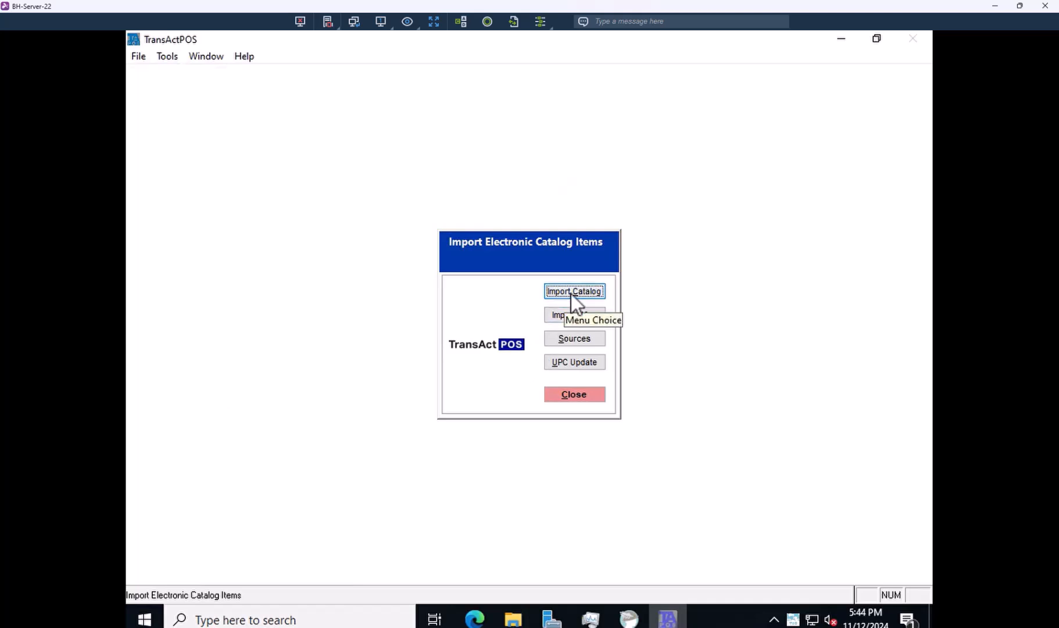
pyautogui.click(571, 294)
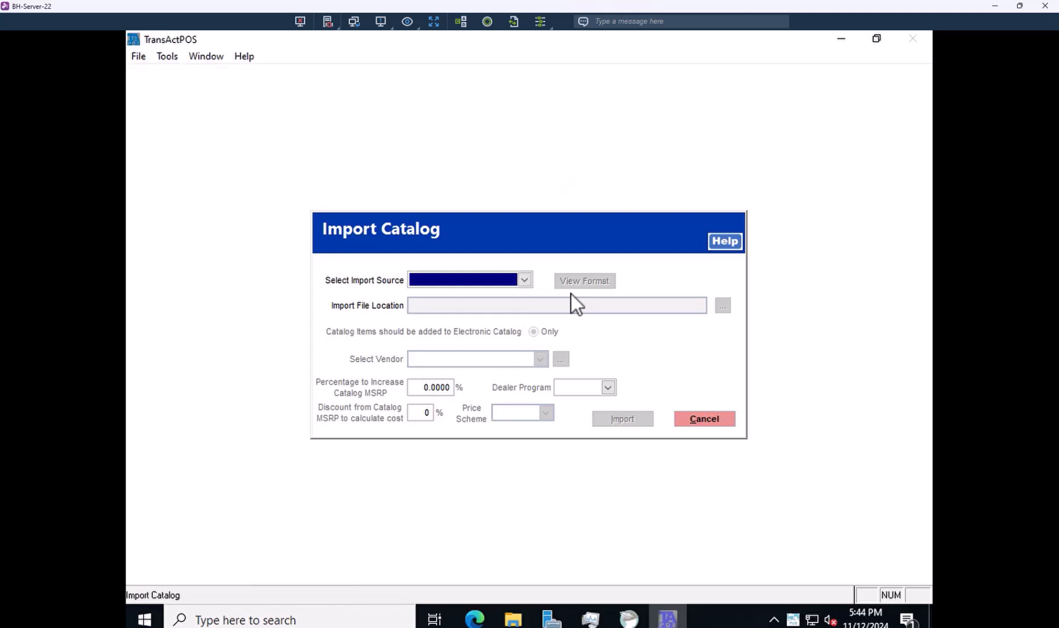
# - Set the catalog import source to Custom columns XLSX import
pyautogui.click(529, 280)
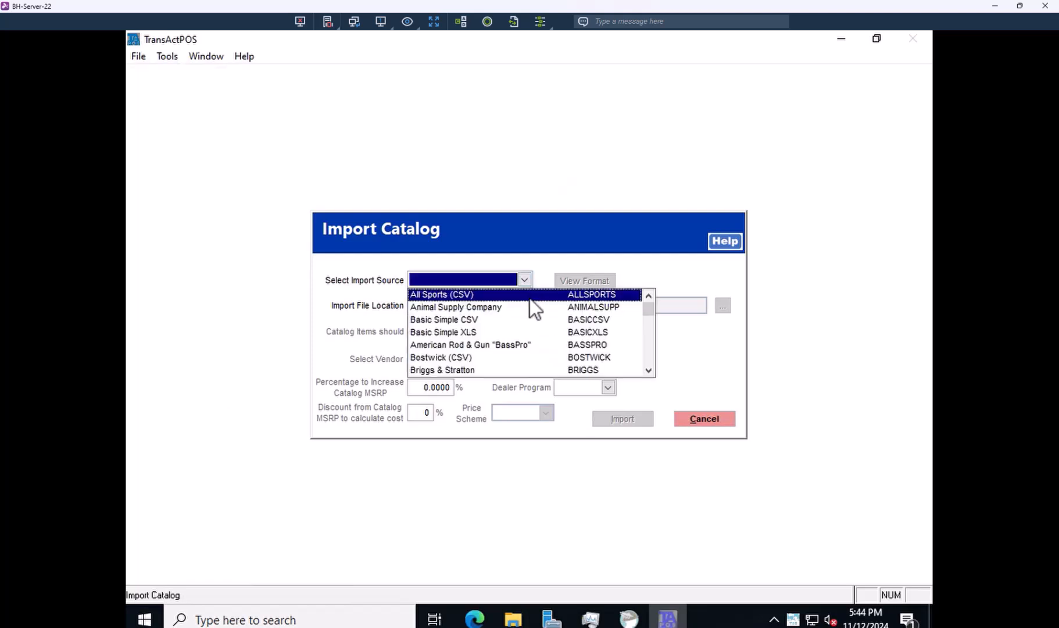
pyautogui.press('Down')
pyautogui.press('Down')
pyautogui.press('Down')
pyautogui.press('Down')
pyautogui.press('Down')
pyautogui.press('Down')
pyautogui.press('Down')
pyautogui.press('Down')
pyautogui.press('Down')
pyautogui.press('Down')
pyautogui.press('Down')
pyautogui.press('Down')
pyautogui.press('Down')
pyautogui.press('Down')
pyautogui.press('Down')
pyautogui.press('Down')
pyautogui.press('Down')
pyautogui.press('Down')
pyautogui.press('Down')
pyautogui.press('Down')
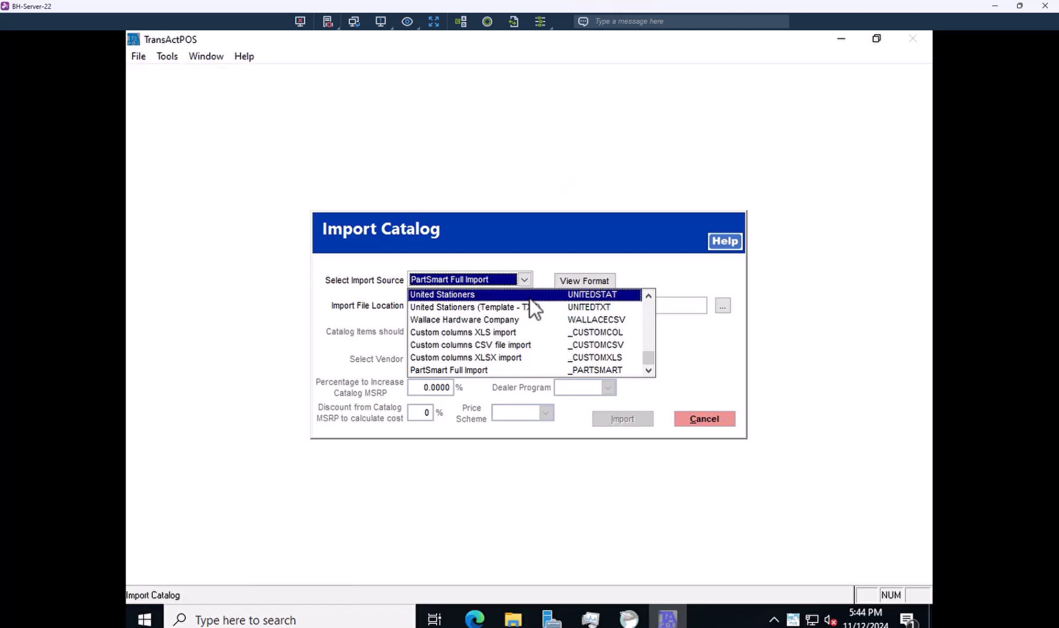
pyautogui.scroll(2, 529, 298)
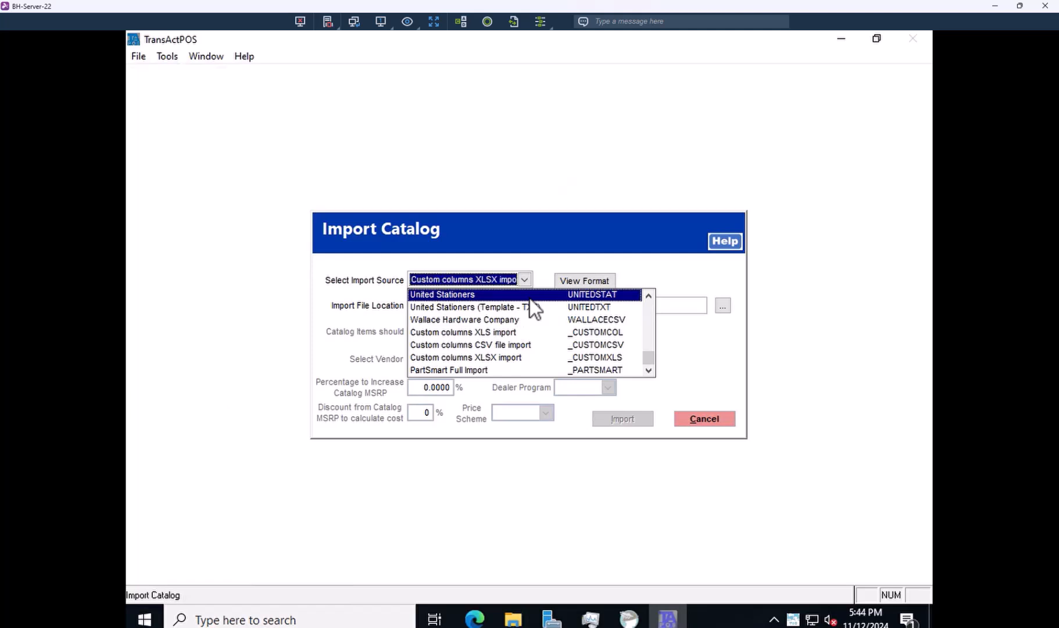
pyautogui.click(492, 358)
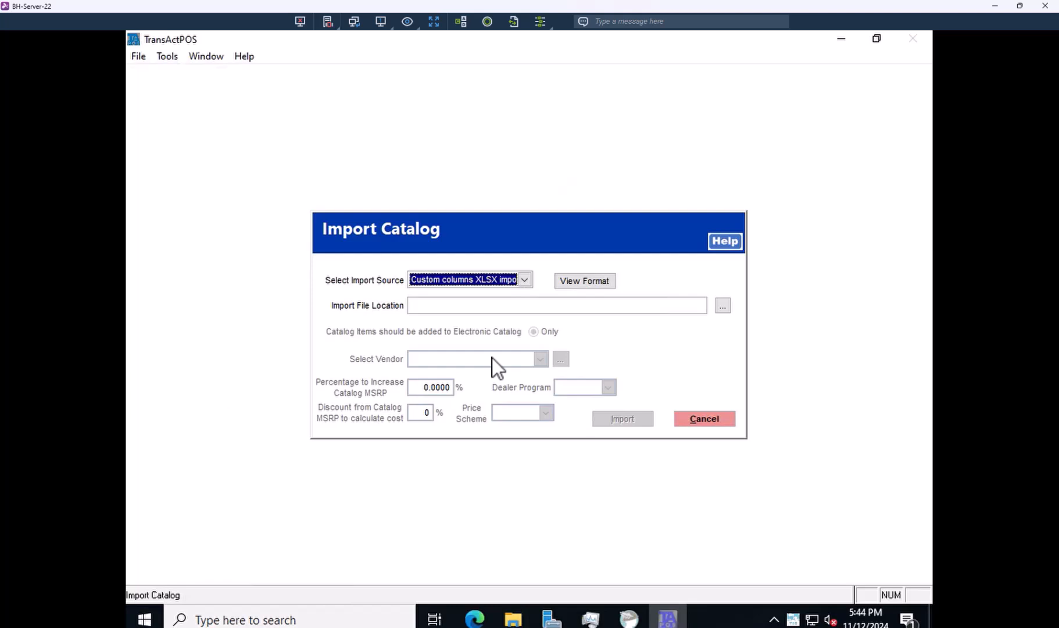
# - Choose wheatbelt pricing 2024 with Retail.xlsx from TransActPOSServer\Catalogs\Double H on the DATA (M:) drive as the import file
pyautogui.click(729, 308)
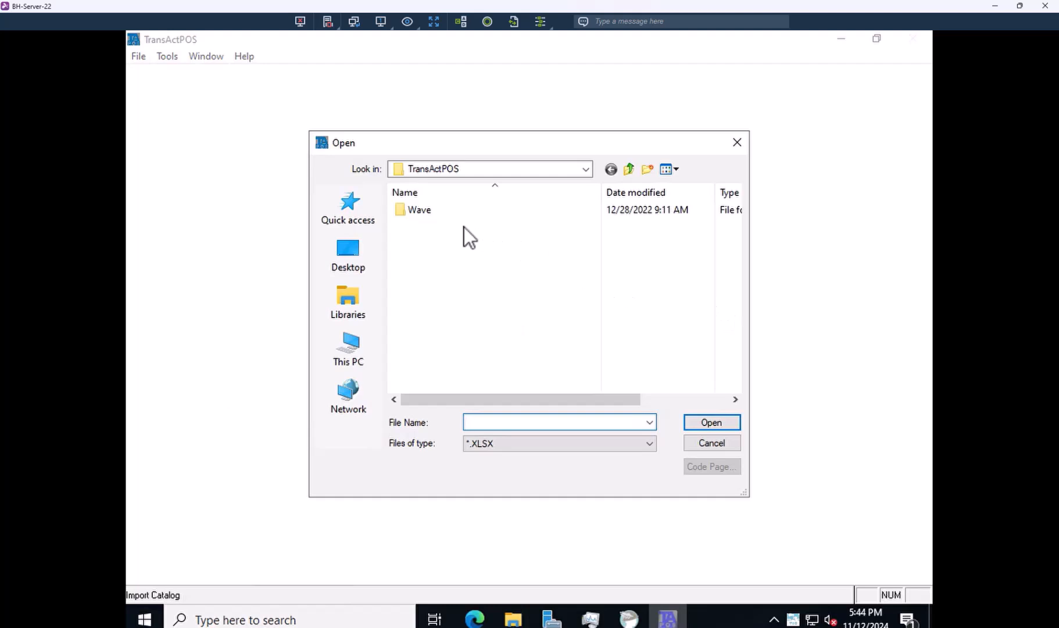
pyautogui.click(353, 365)
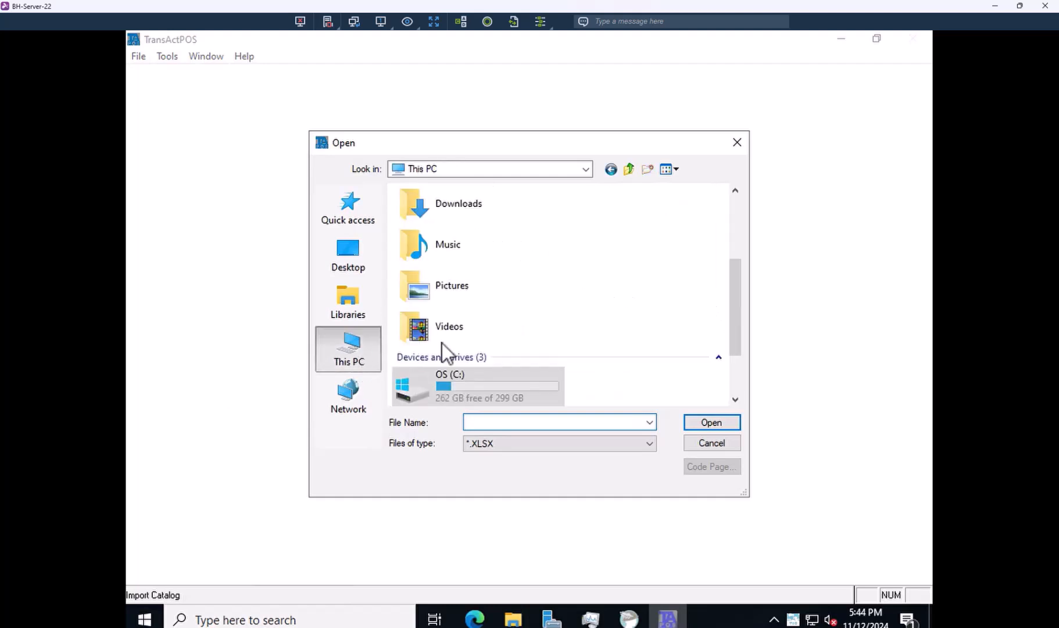
pyautogui.click(735, 384)
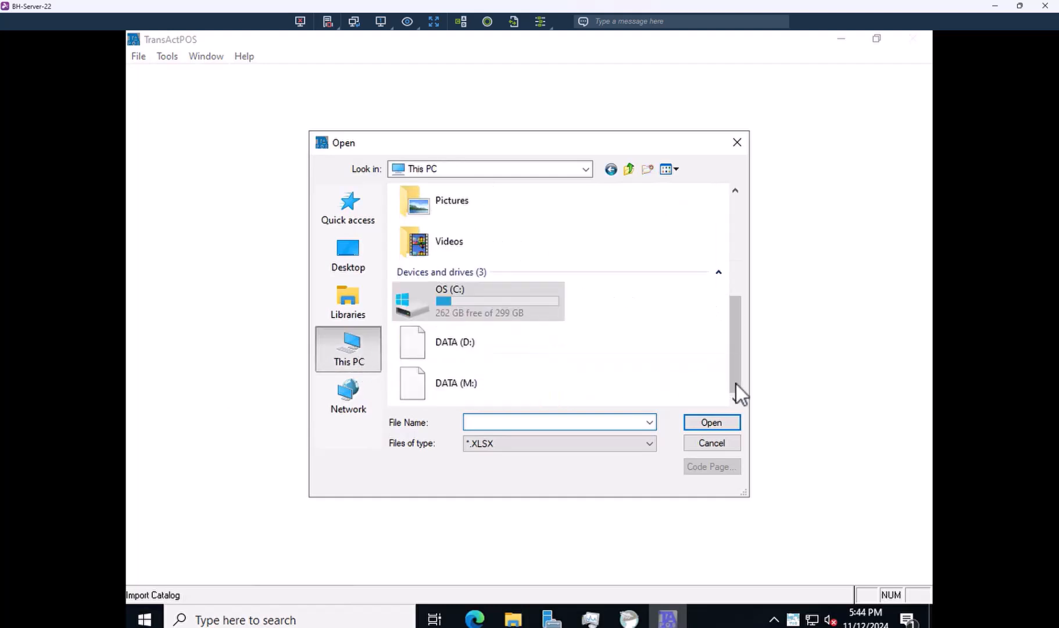
pyautogui.doubleClick(467, 378)
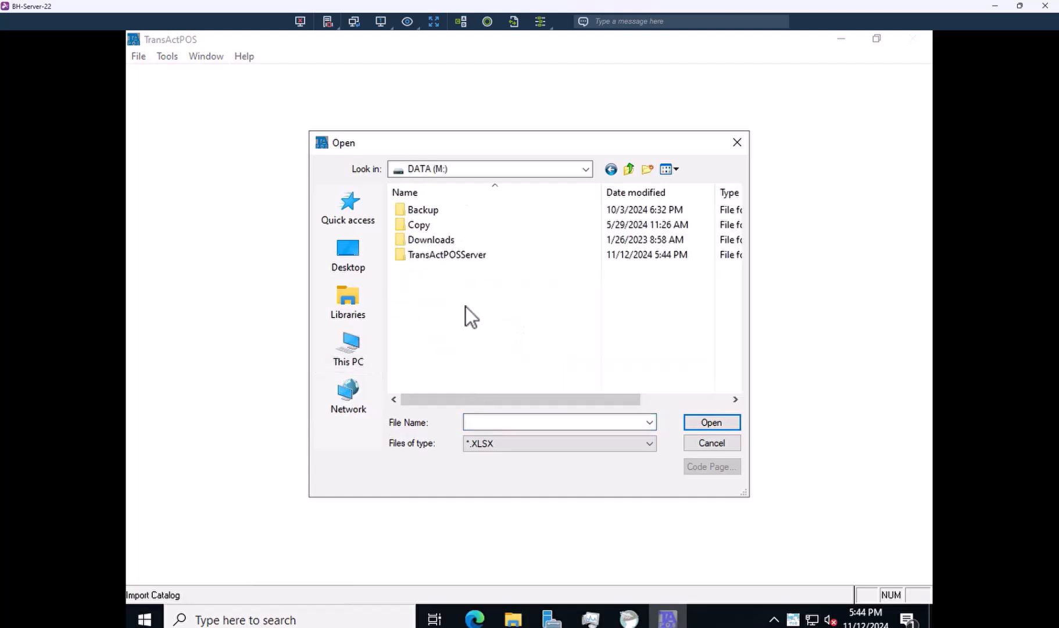
pyautogui.doubleClick(435, 256)
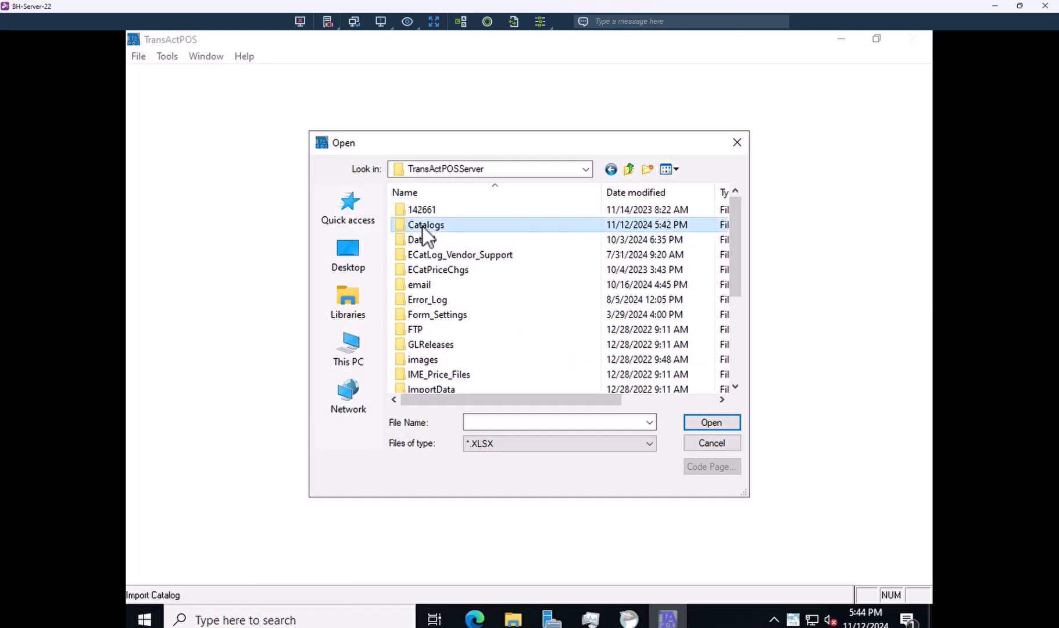
pyautogui.doubleClick(422, 226)
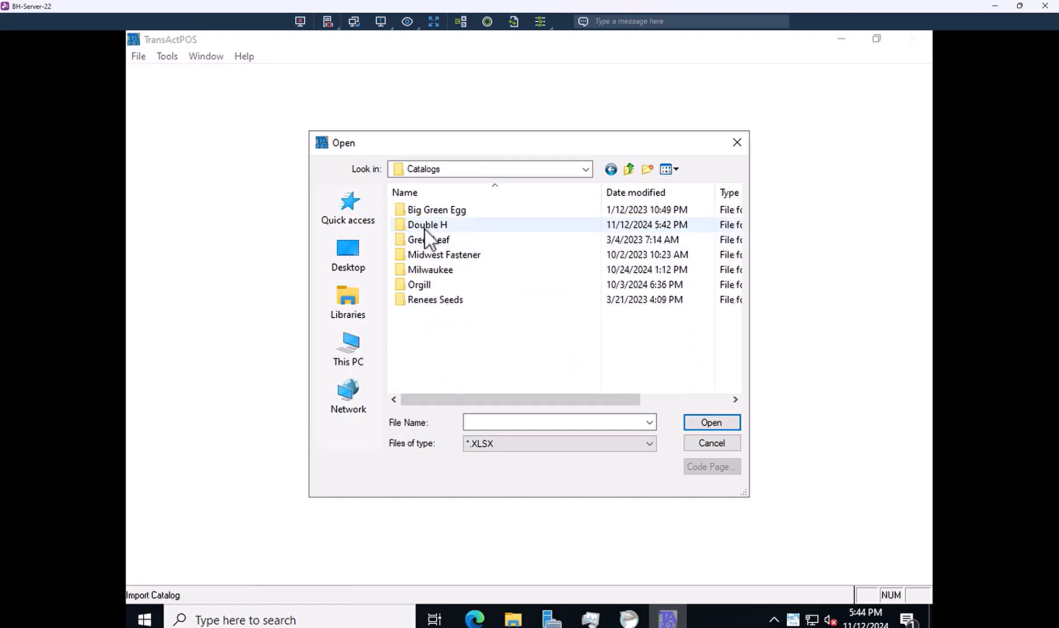
pyautogui.doubleClick(424, 226)
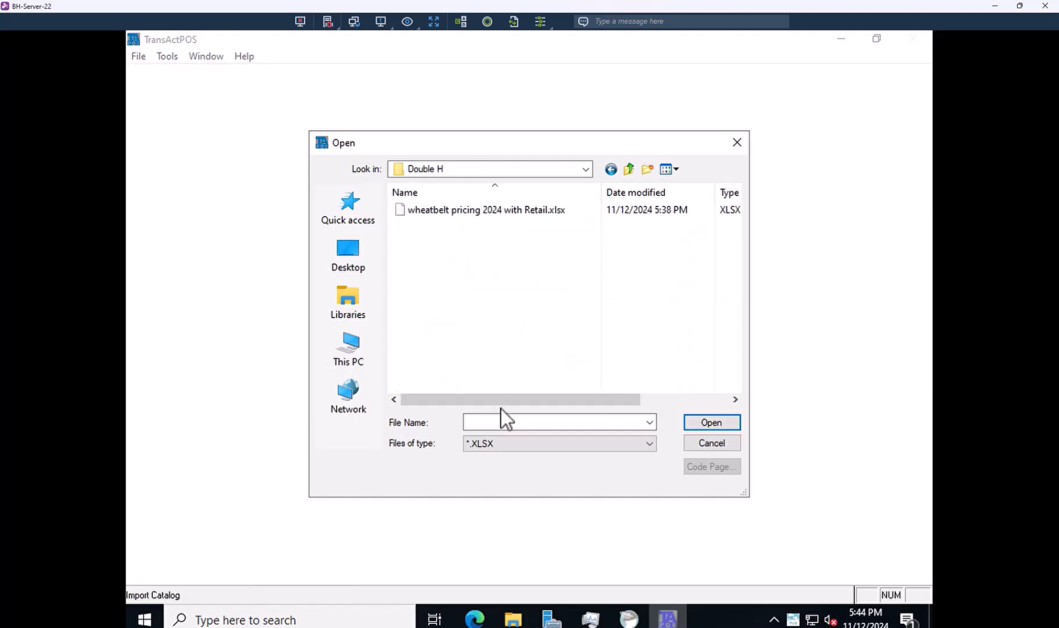
pyautogui.click(463, 214)
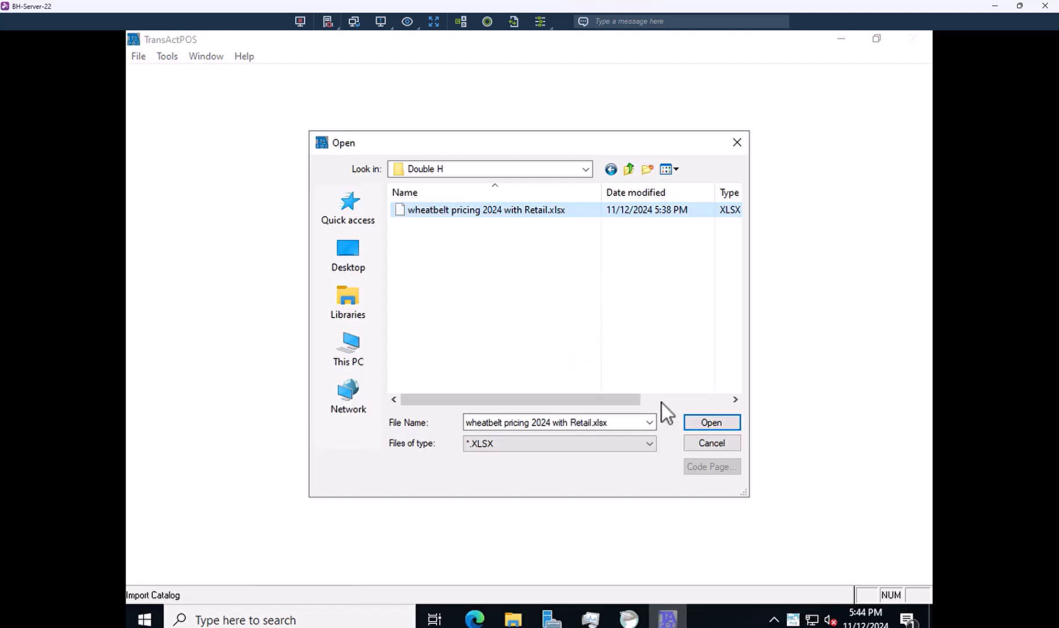
pyautogui.click(711, 424)
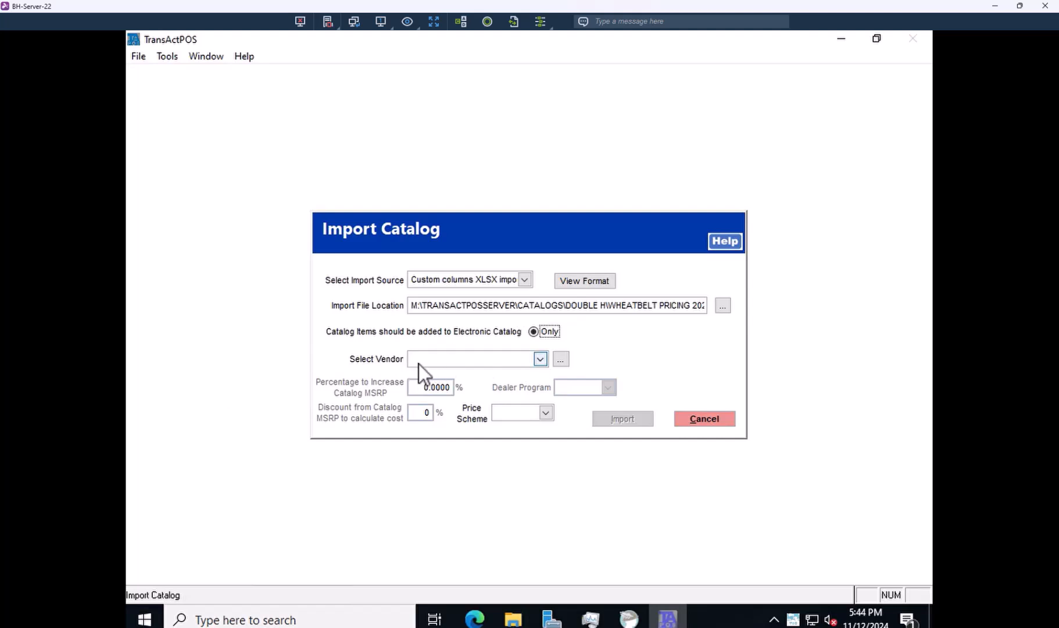
# - Find company "doubl", accept Double H as the import vendor, and start the import to reach the spreadsheet column definitions
pyautogui.click(561, 360)
pyautogui.click(396, 254)
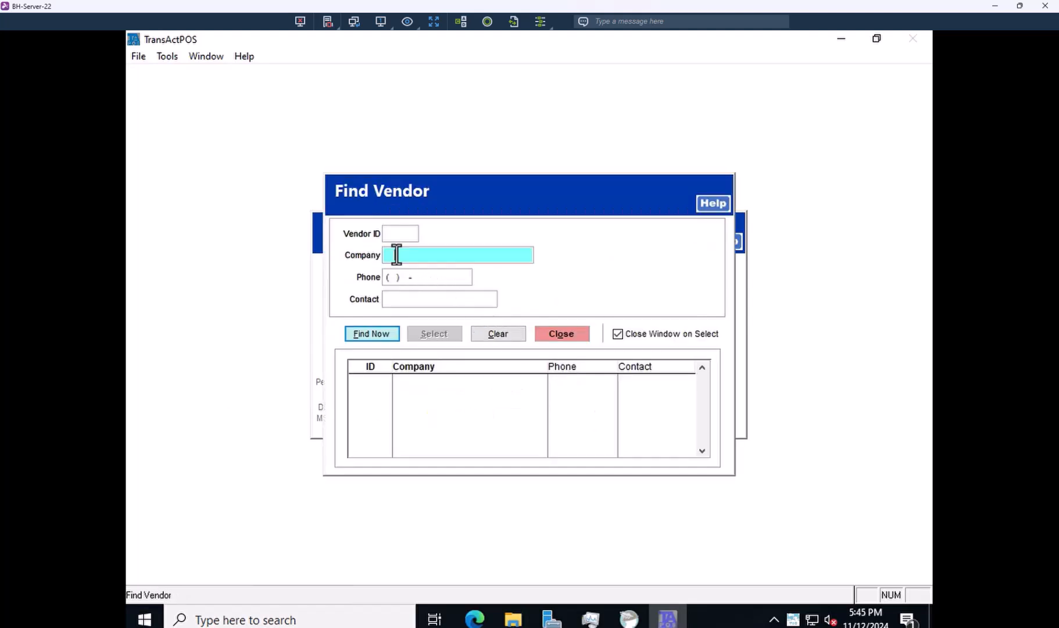
pyautogui.write('doubl')
pyautogui.press('Return')
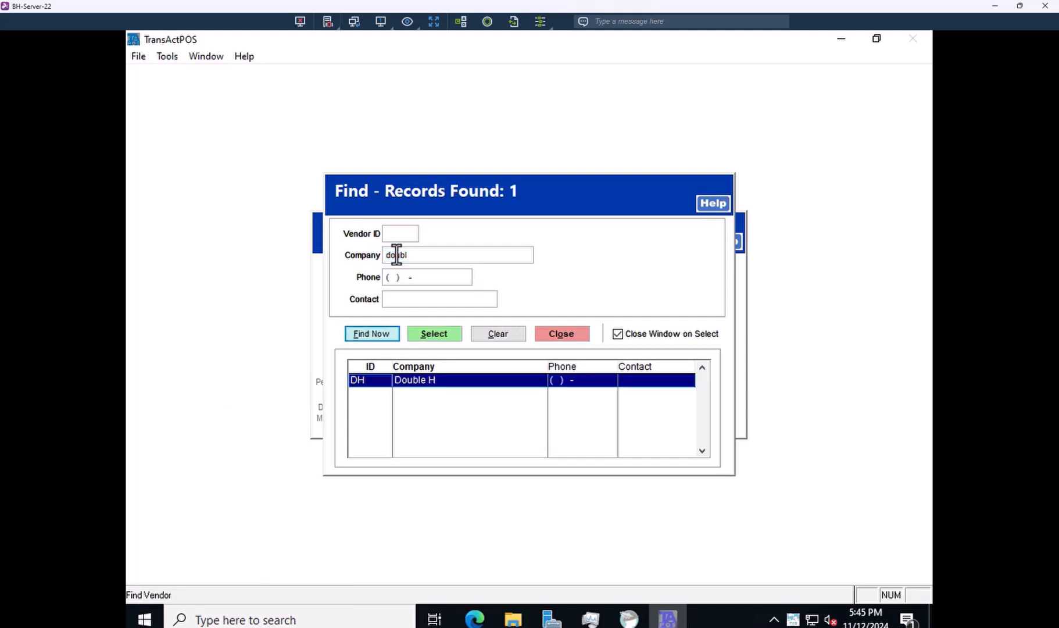
pyautogui.press('Return')
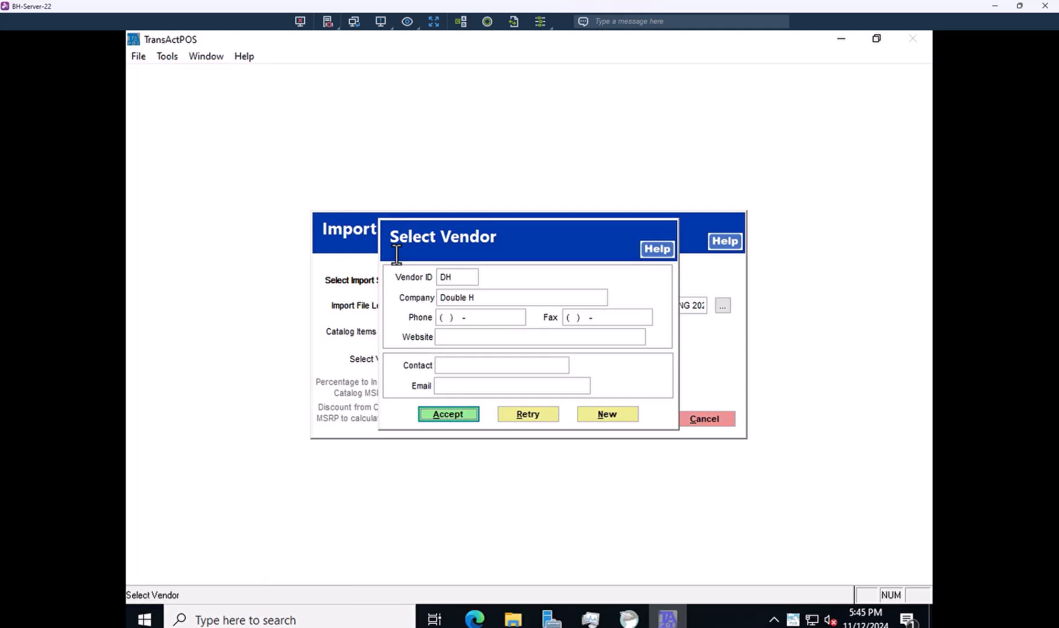
pyautogui.click(455, 414)
pyautogui.click(621, 422)
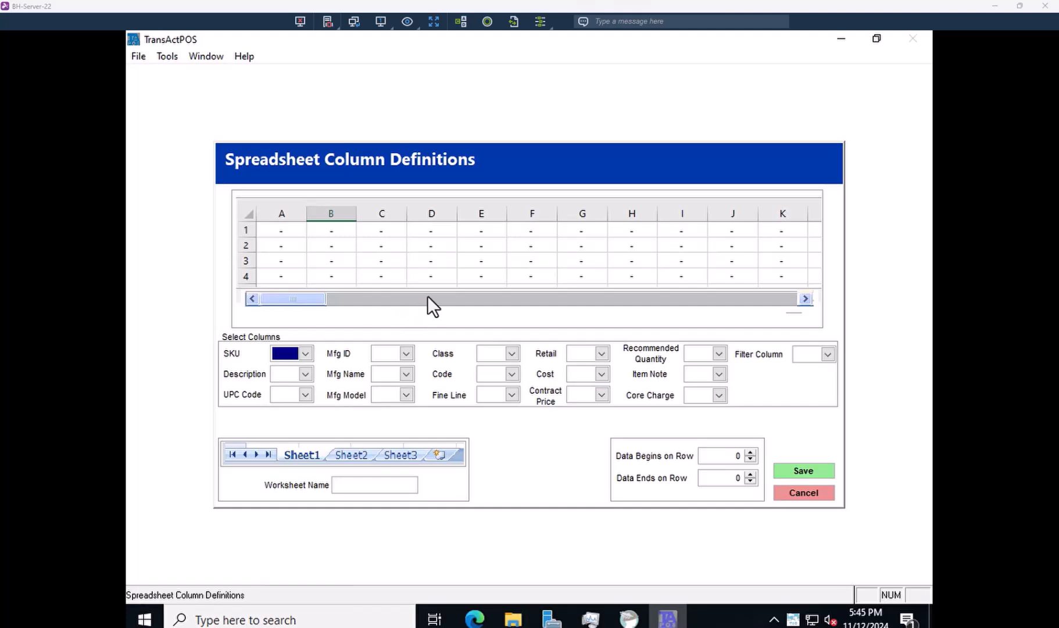
# - Map SKU to column A, Description to column B and UPC Code to column C
pyautogui.click(305, 353)
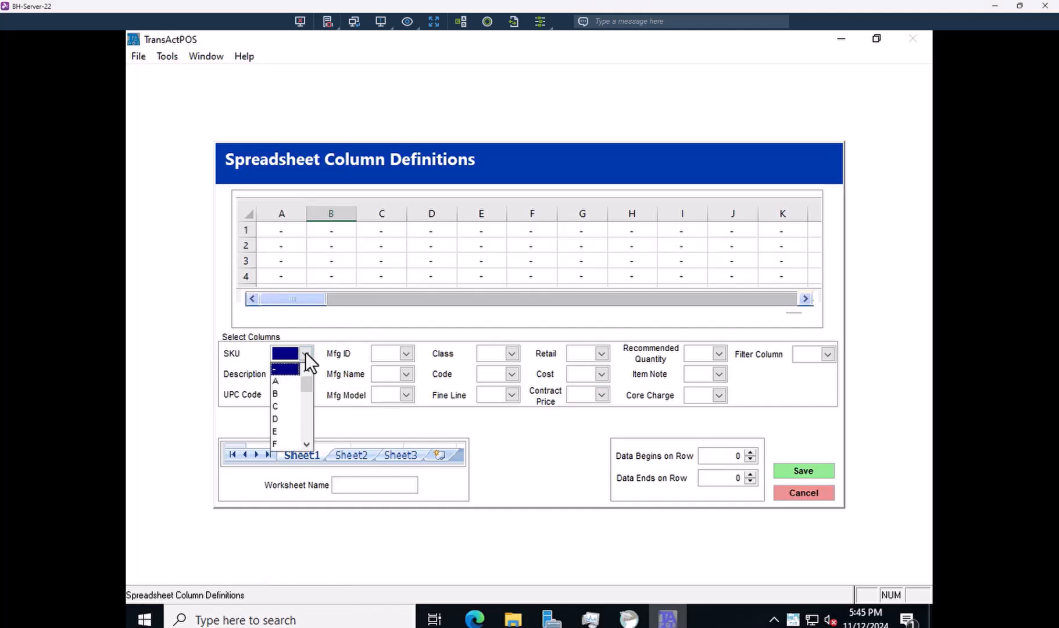
pyautogui.click(287, 383)
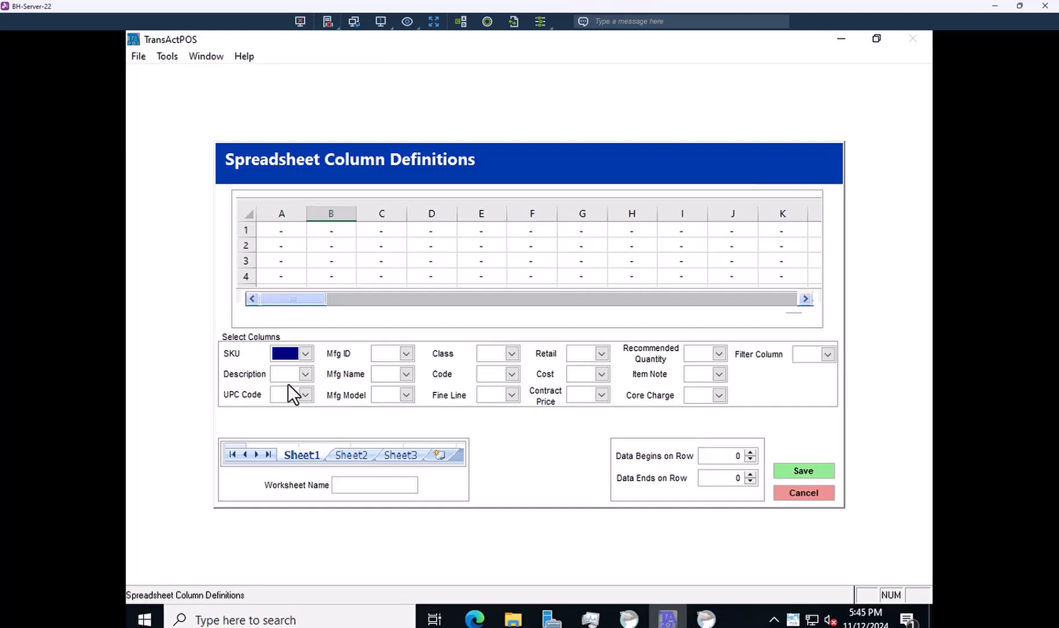
pyautogui.click(305, 354)
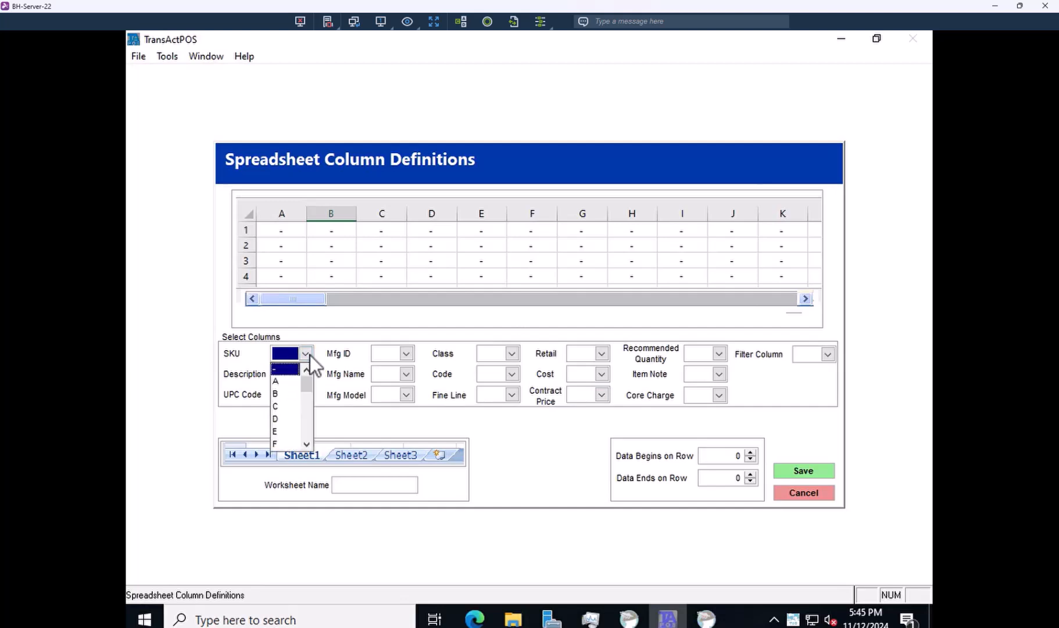
pyautogui.click(281, 385)
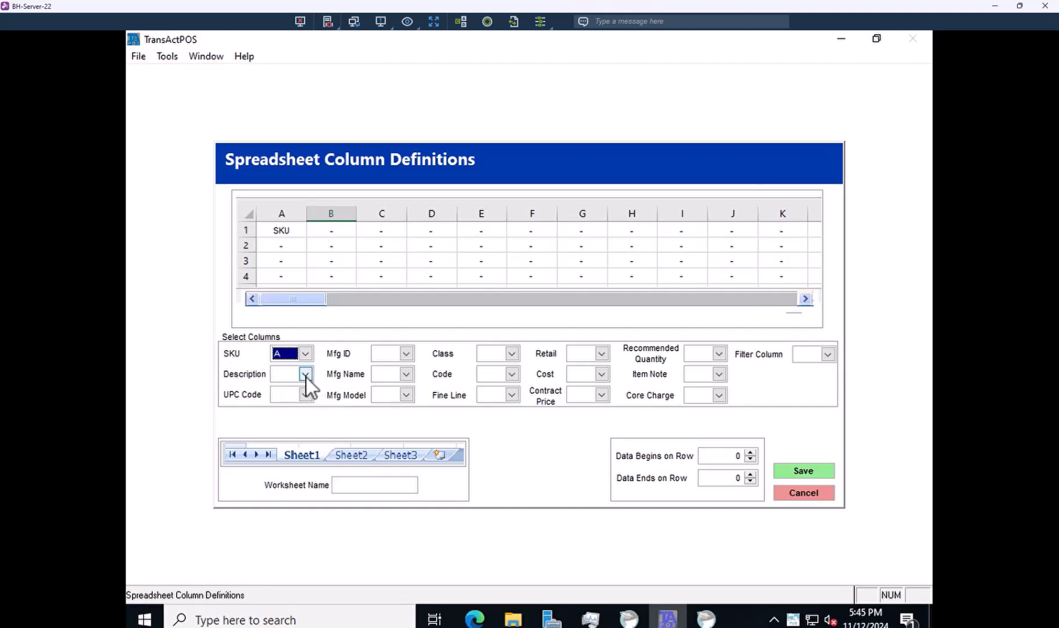
pyautogui.click(305, 373)
pyautogui.click(281, 413)
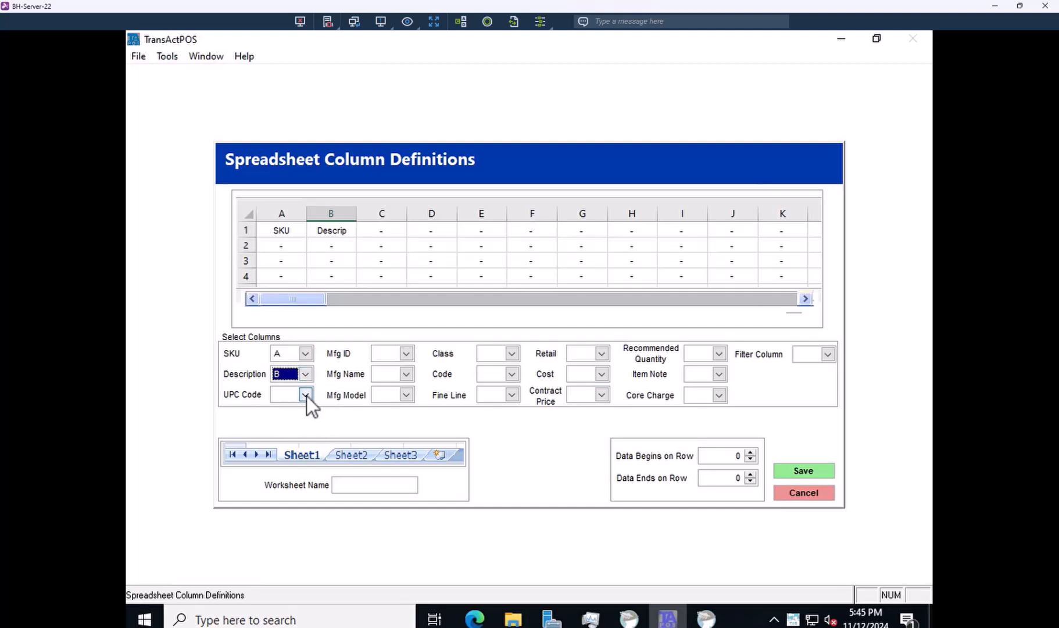
pyautogui.click(305, 395)
pyautogui.click(283, 447)
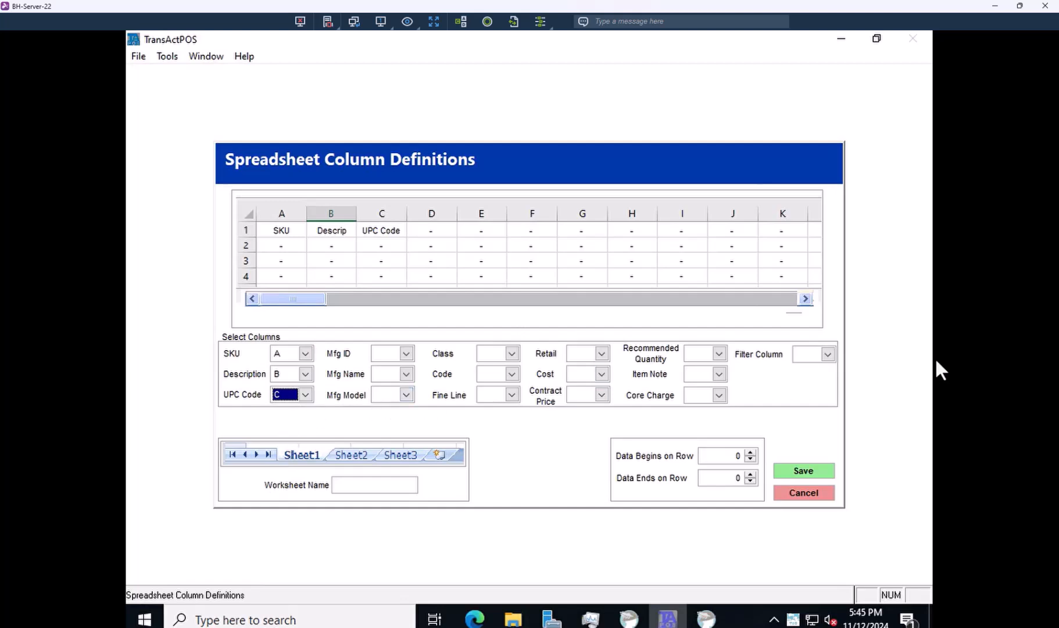
# - Map Recommended Quantity to column E, Retail to column G and Cost to column F
pyautogui.click(721, 354)
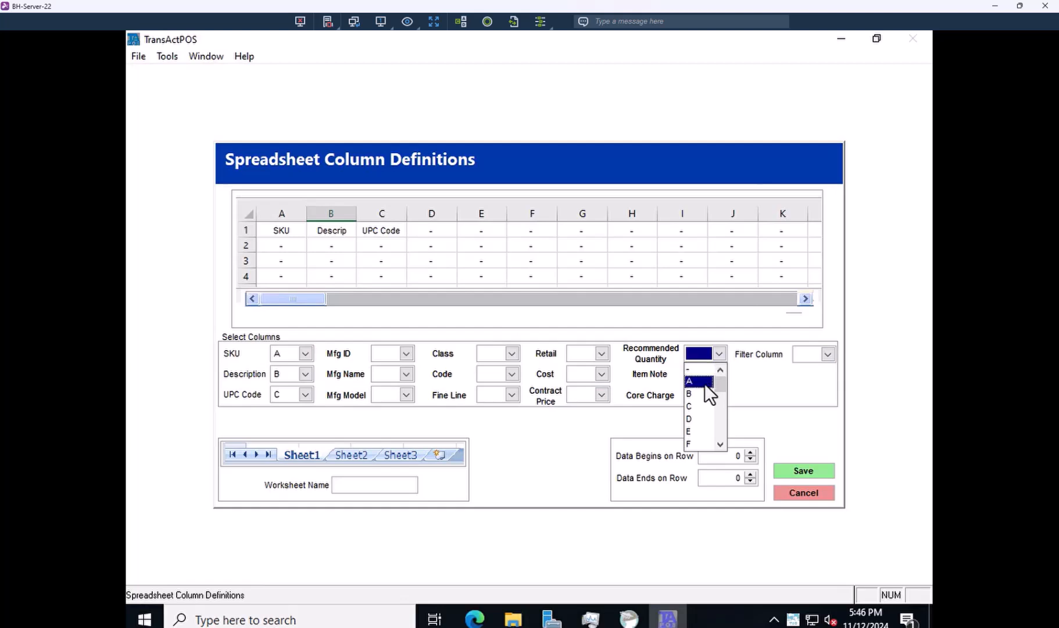
pyautogui.click(694, 430)
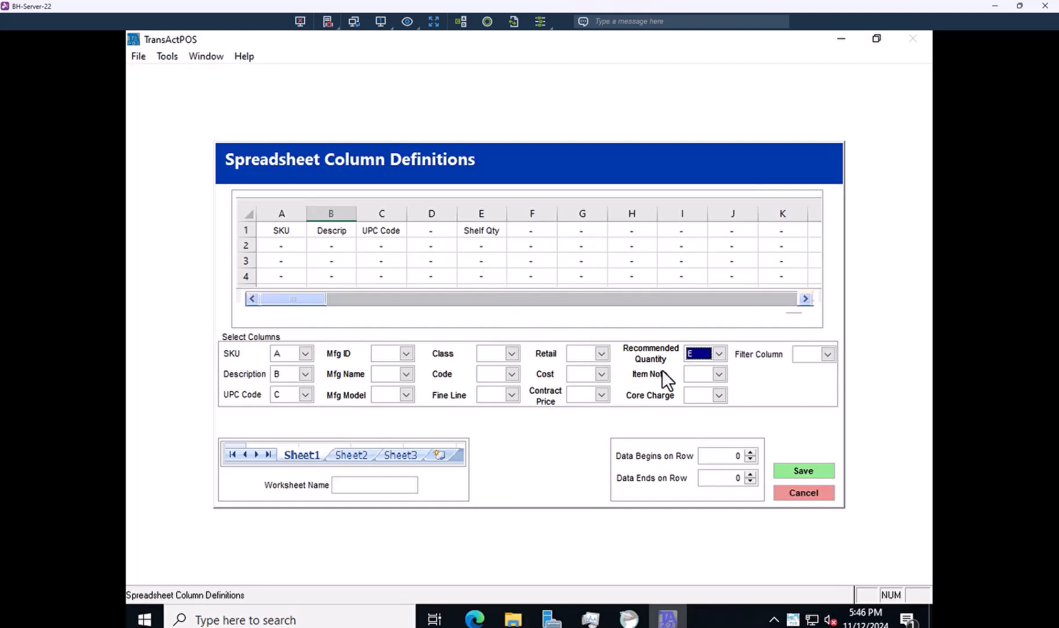
pyautogui.click(600, 354)
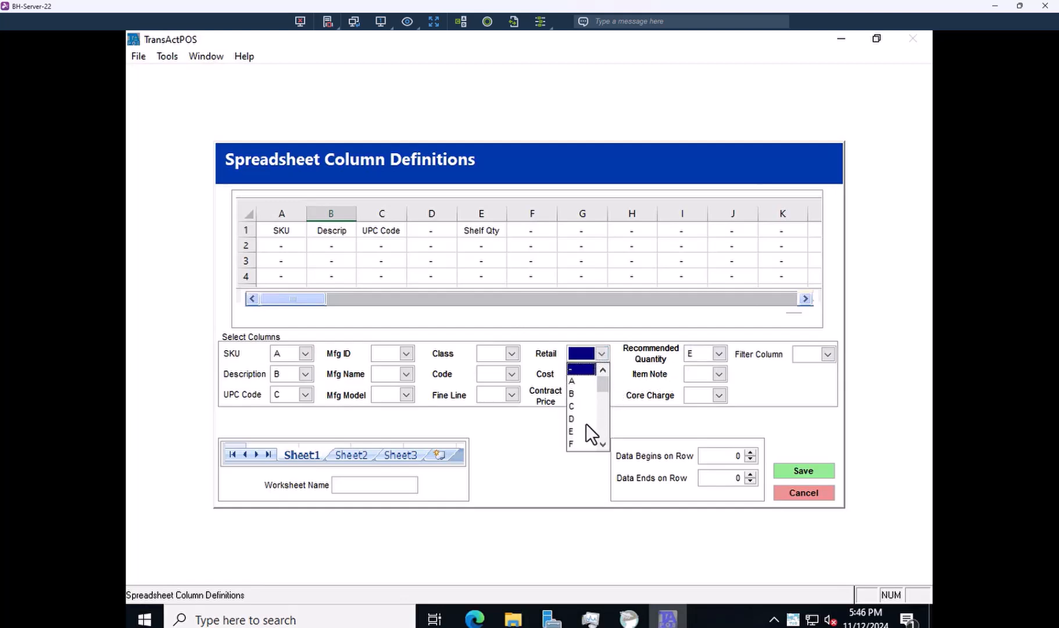
pyautogui.scroll(-2, 603, 434)
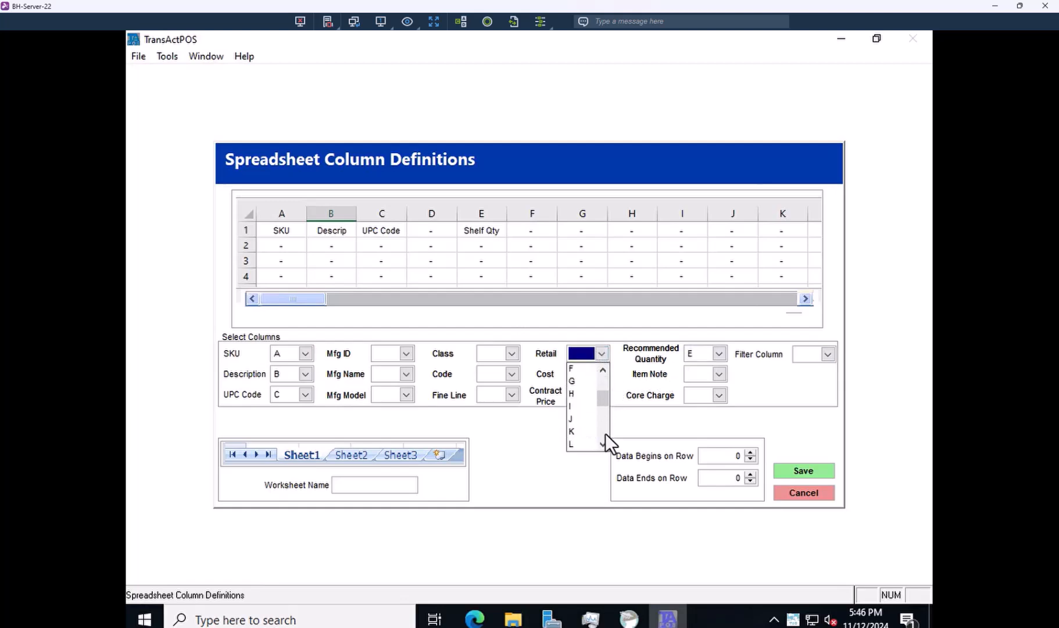
pyautogui.click(575, 381)
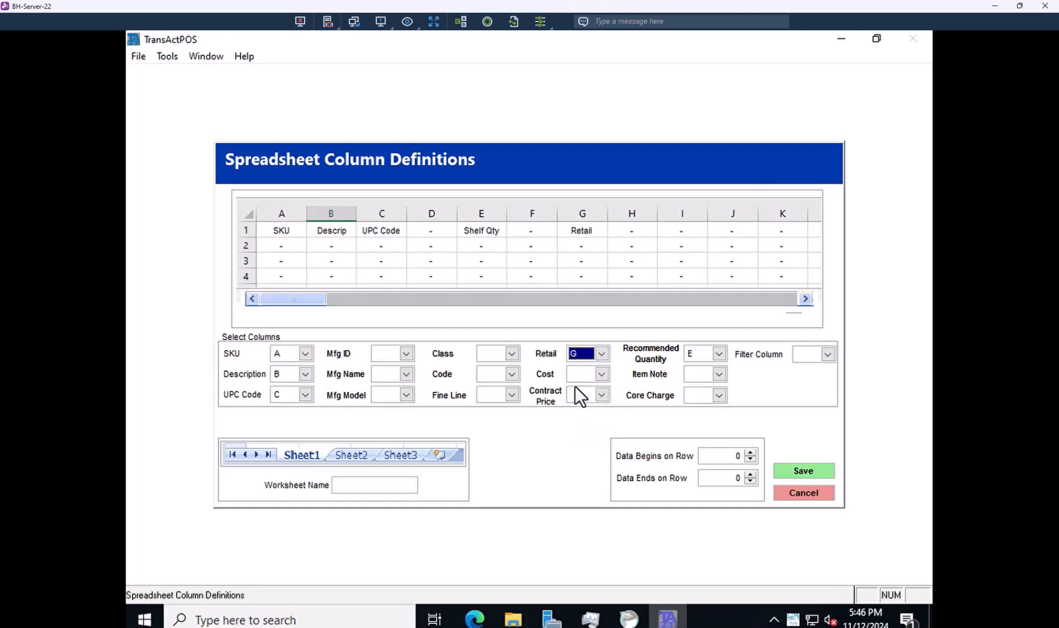
pyautogui.click(601, 374)
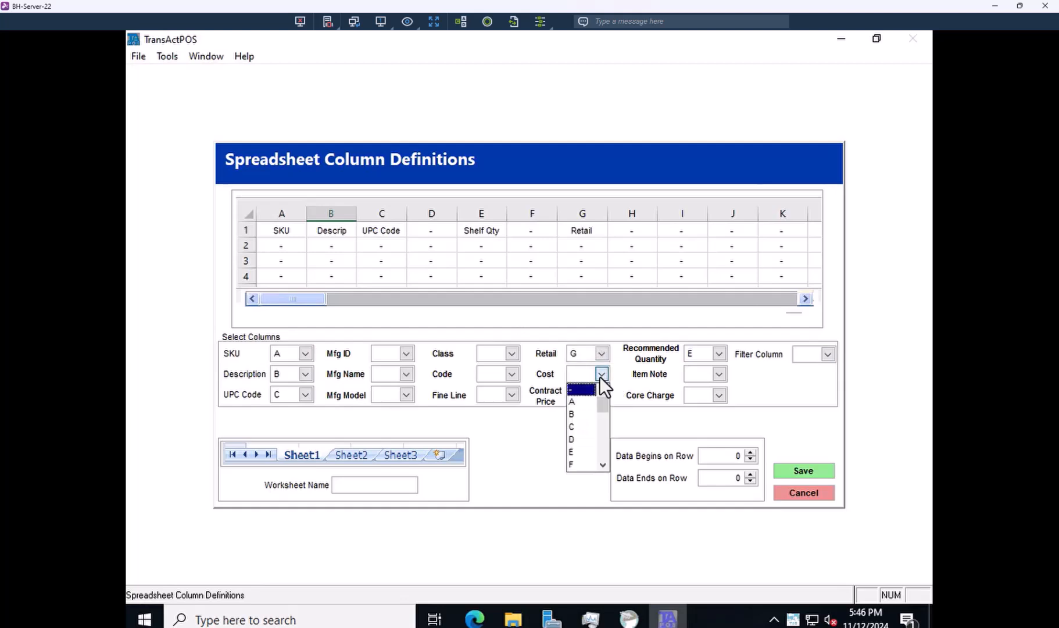
pyautogui.click(572, 464)
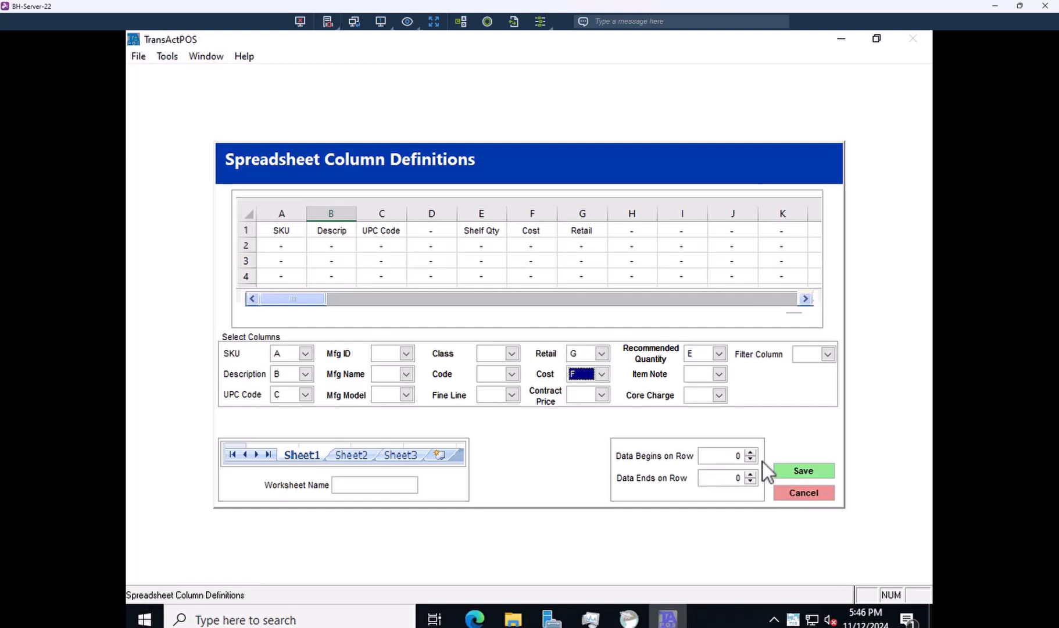
# - Set the data to begin on row 2, save the column definitions to run the import, and dismiss the import error
pyautogui.click(750, 453)
pyautogui.click(750, 453)
pyautogui.click(826, 475)
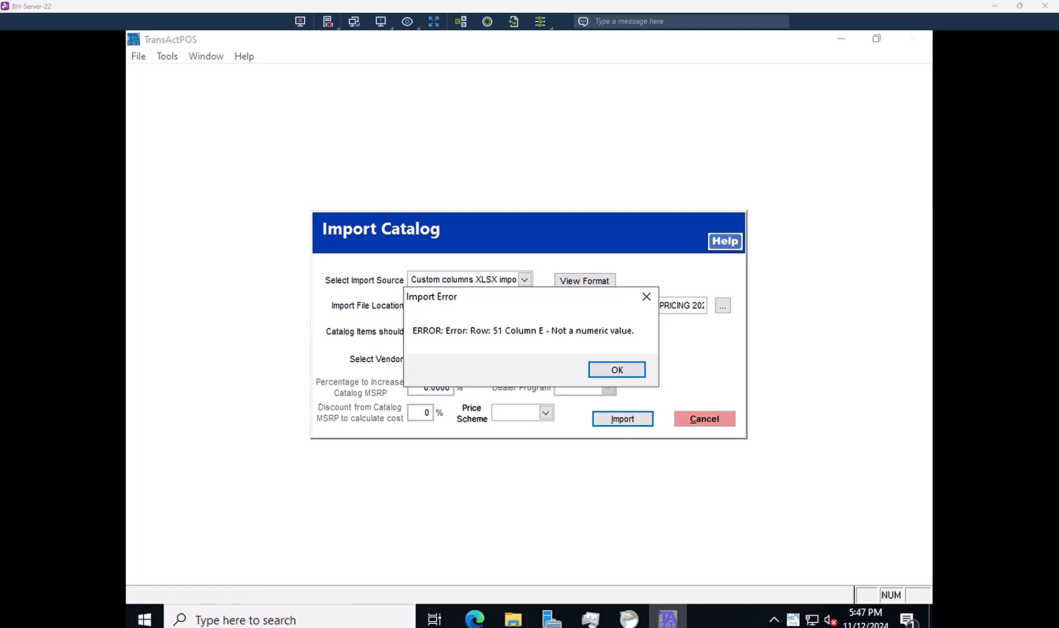
pyautogui.click(629, 371)
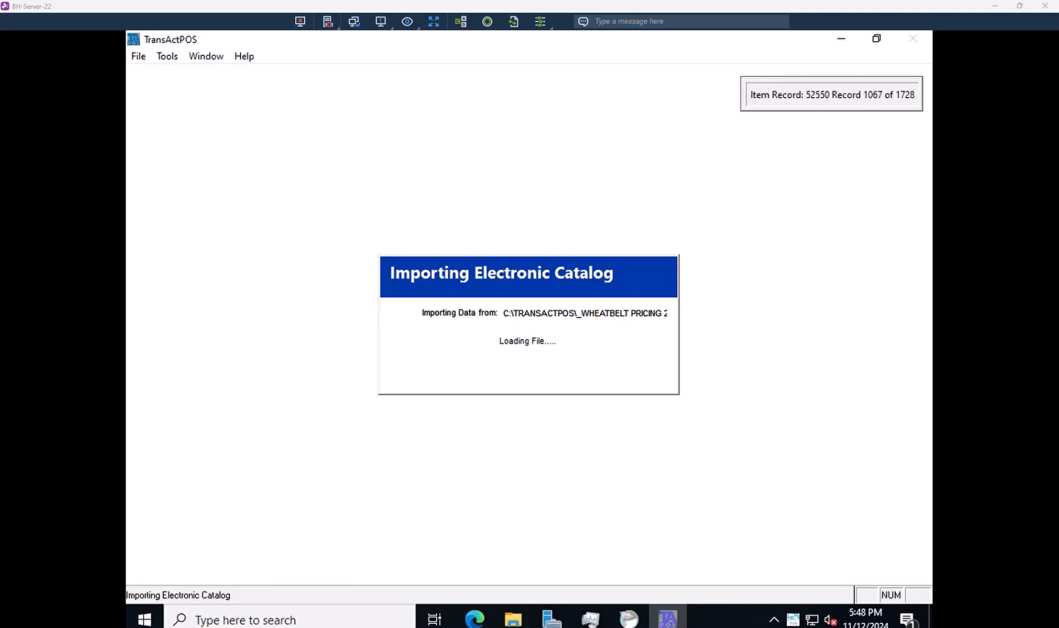
# - Switch to the wheatbelt pricing 2024 with Retail workbook in Excel and set the retail multiplier in cell H1 to 3
pyautogui.moveTo(0, 186); pyautogui.dragTo(705, 190)
pyautogui.click(651, 402)
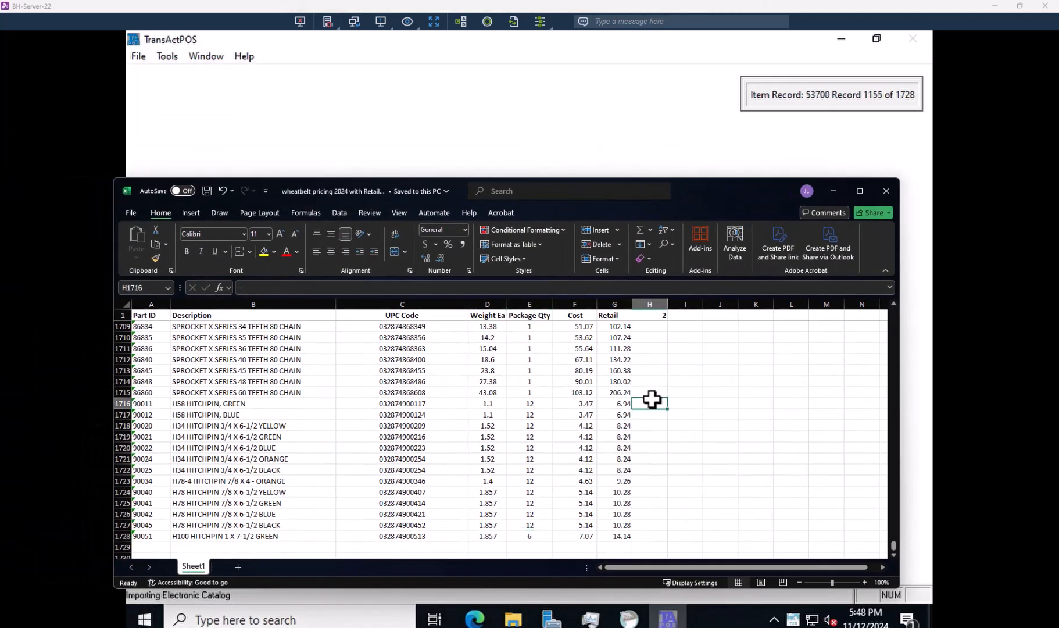
pyautogui.hotkey('ctrl', 'Home')
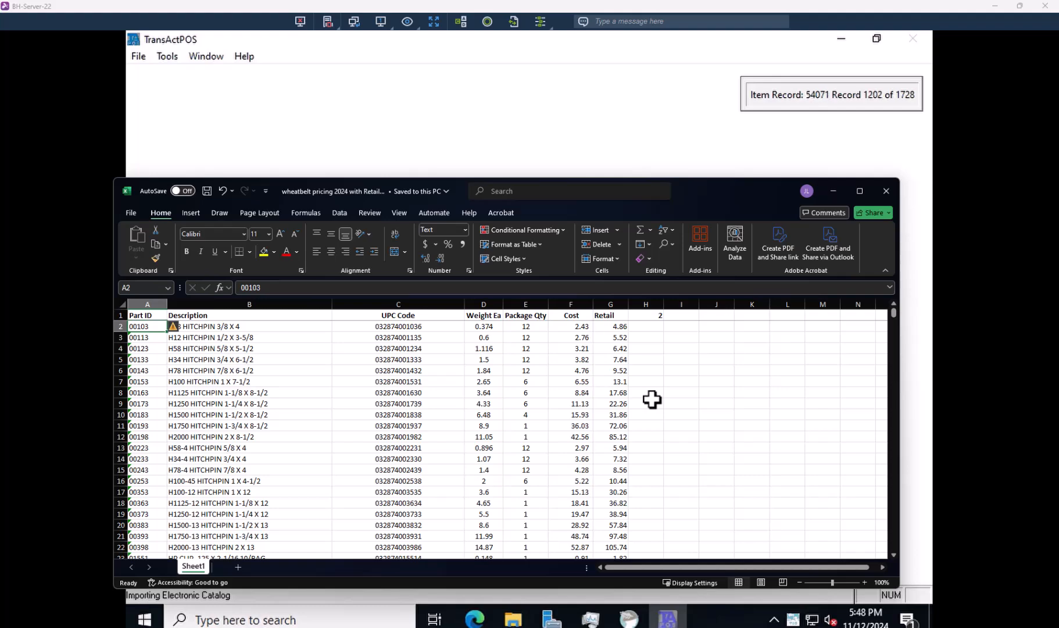
pyautogui.press('Right')
pyautogui.hotkey('ctrl', 'Right')
pyautogui.press('Right')
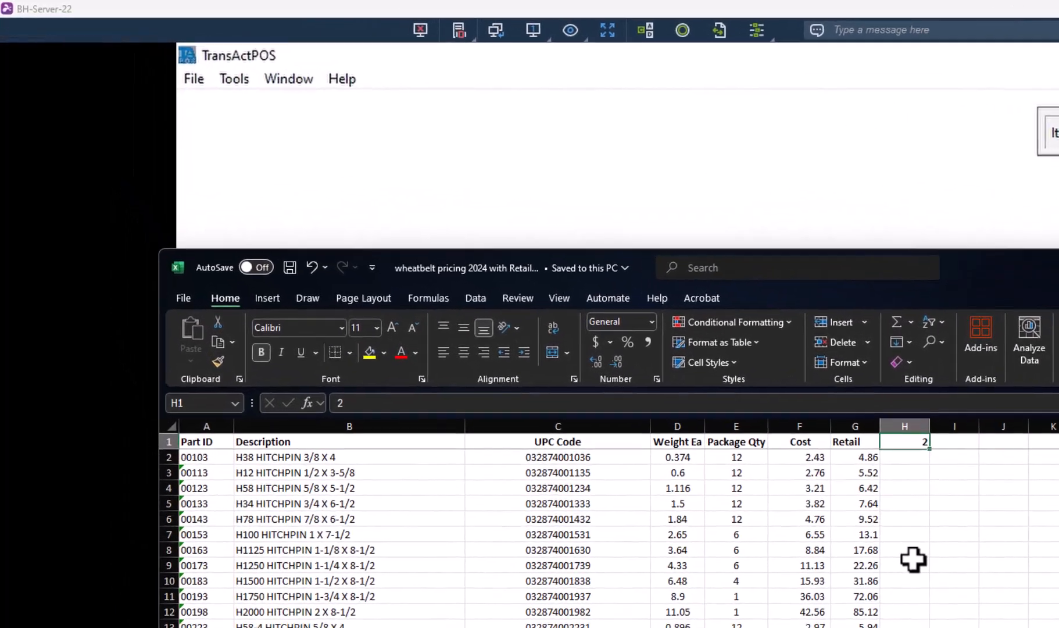
pyautogui.write('3')
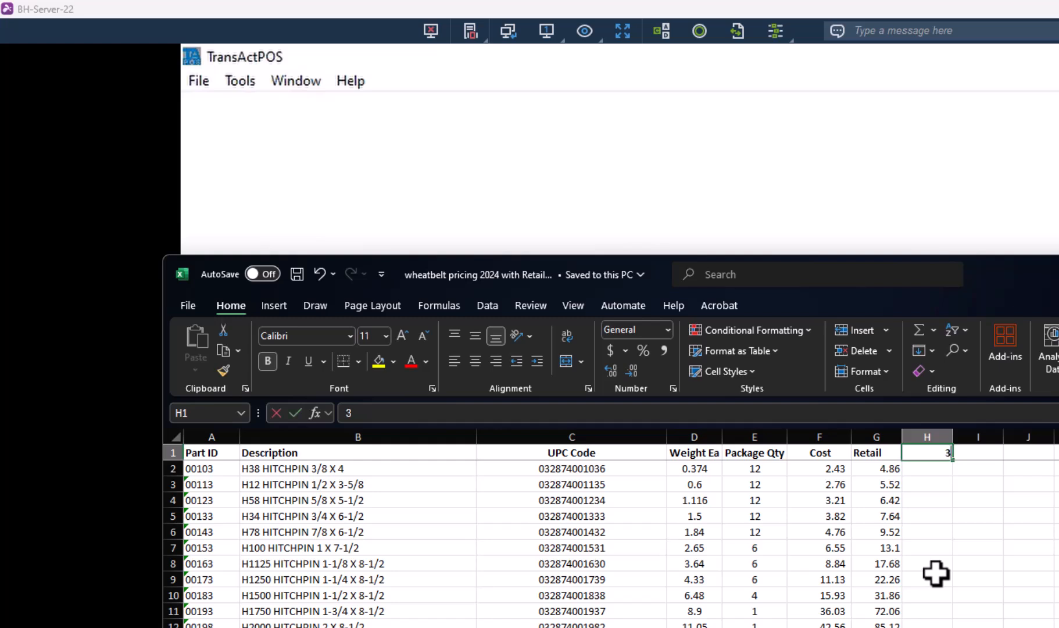
pyautogui.press('Return')
pyautogui.press('Up')
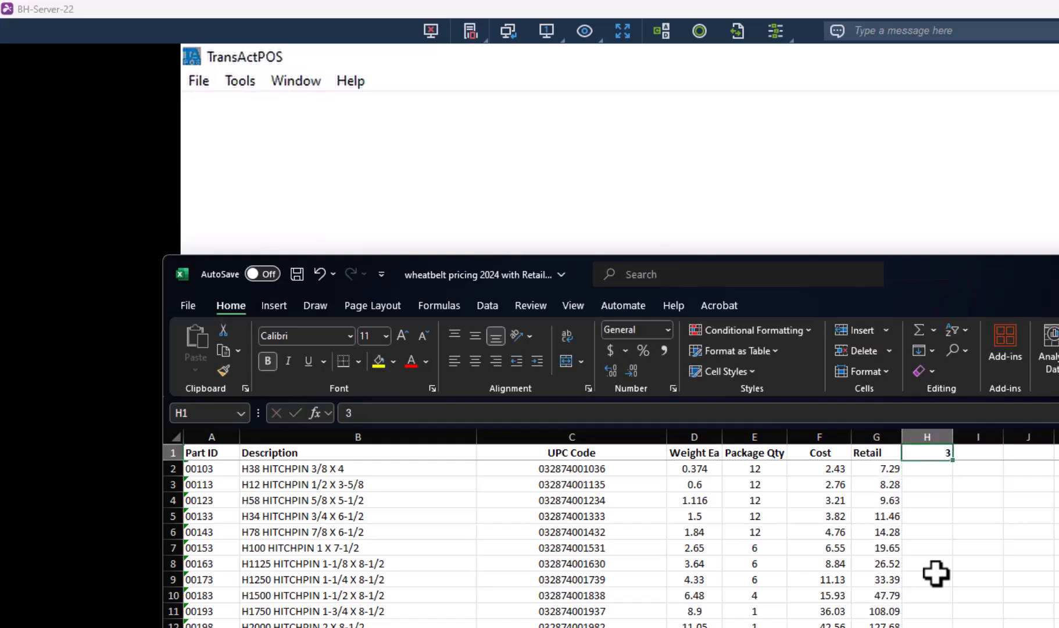
# - Check the Retail formula in G2 against the cost in F2 and the multiplier in H1
pyautogui.press('Down')
pyautogui.press('Left')
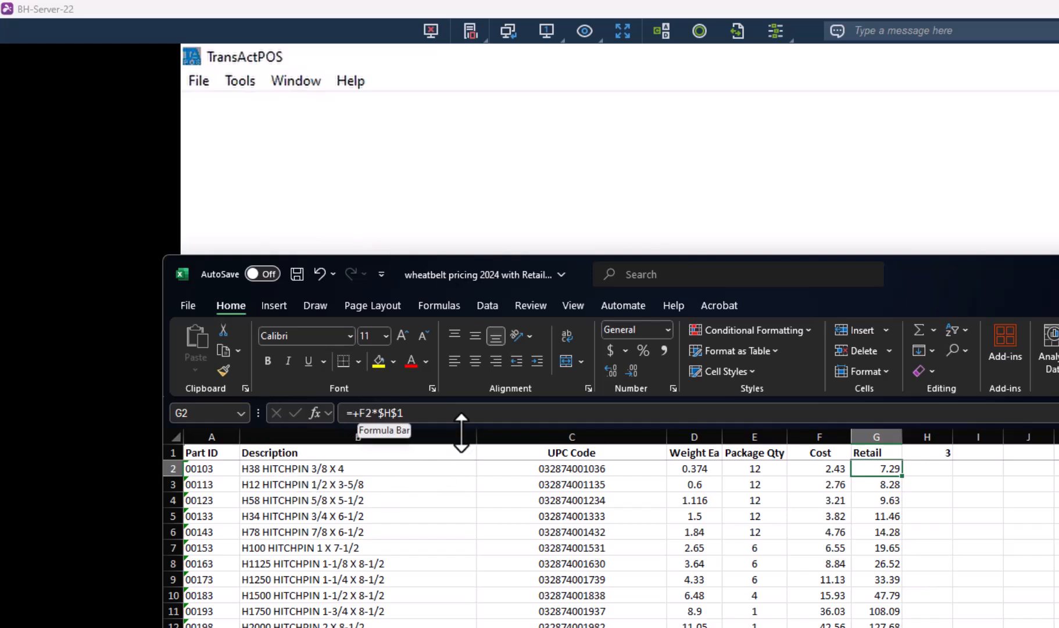
pyautogui.click(830, 471)
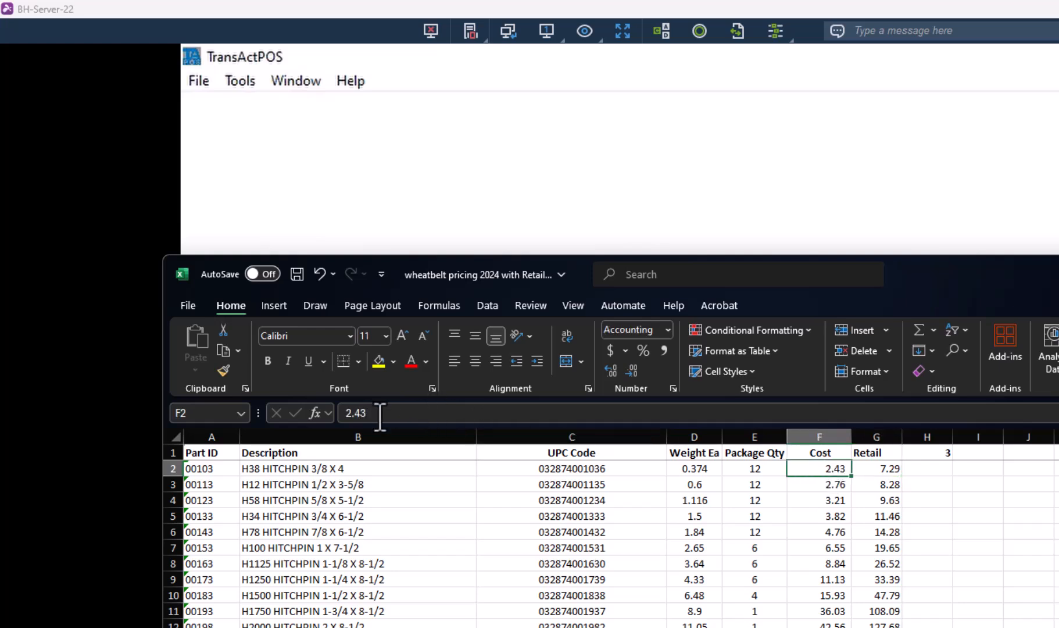
pyautogui.click(887, 470)
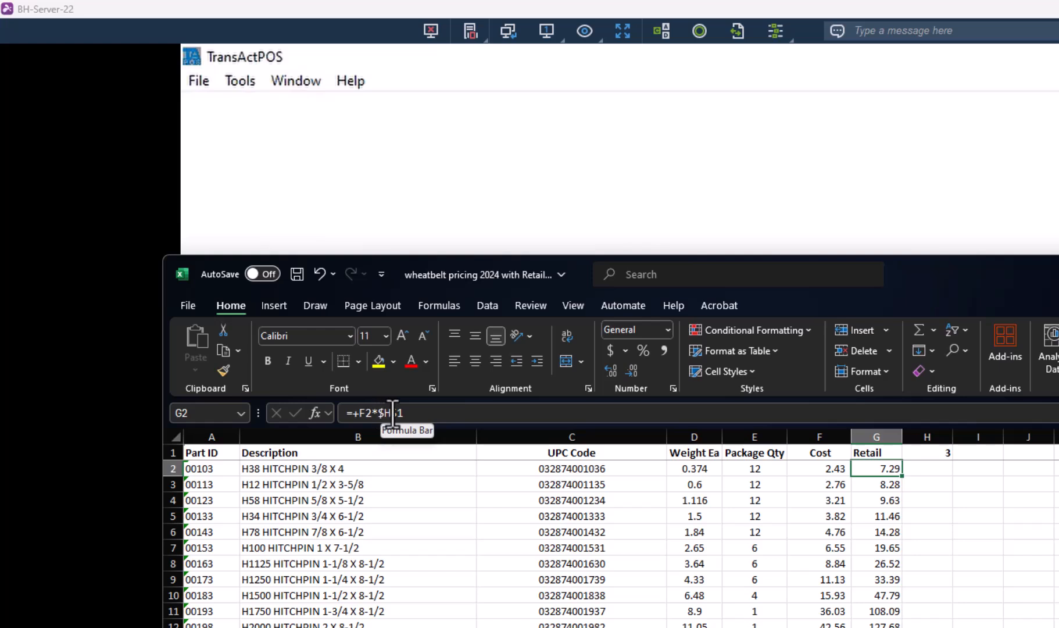
pyautogui.click(932, 454)
pyautogui.click(872, 468)
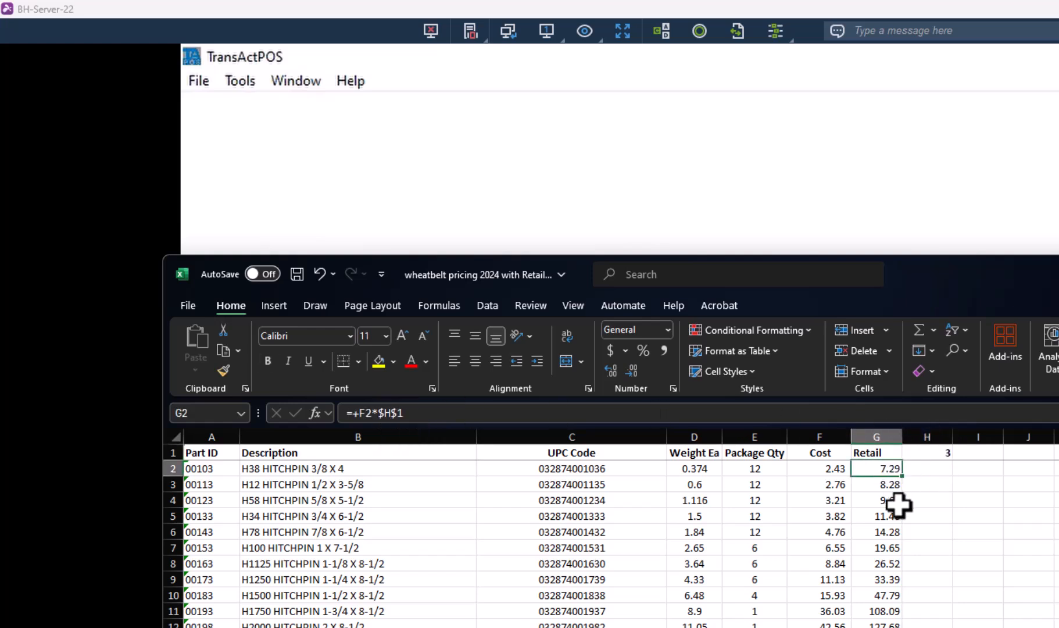
# - Set the retail multiplier in cell H1 to 2.75 and move the workbook out of the way of TransActPOS
pyautogui.click(932, 452)
pyautogui.write('2.75')
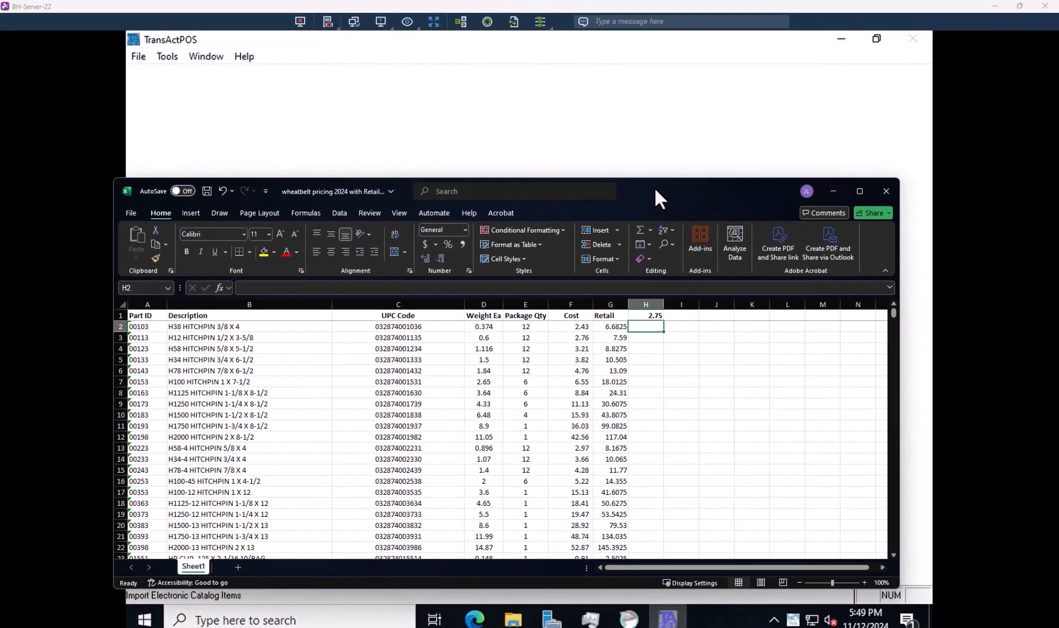
pyautogui.moveTo(654, 186); pyautogui.dragTo(0, 159)
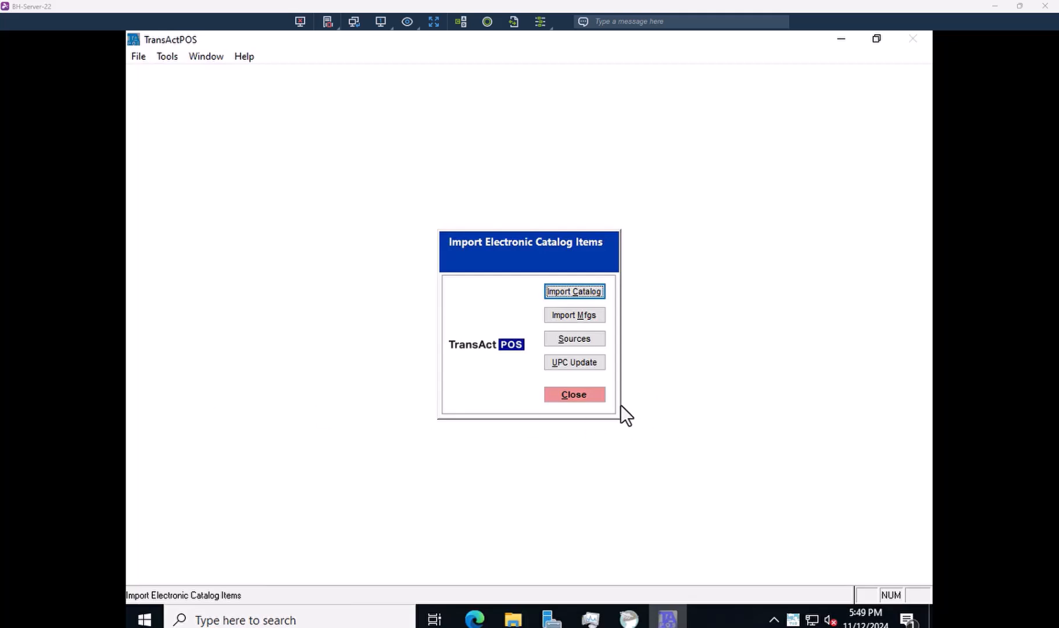
# - Leave the catalog import and Import/Export menus and open the Electronic Catalog search under Inventory Control
pyautogui.click(589, 398)
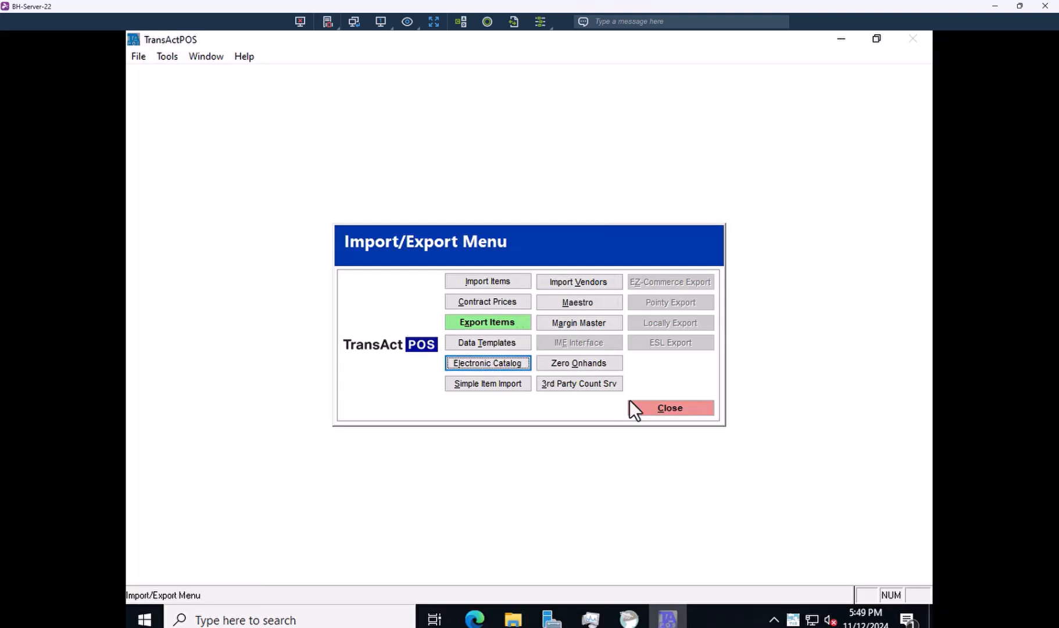
pyautogui.click(665, 413)
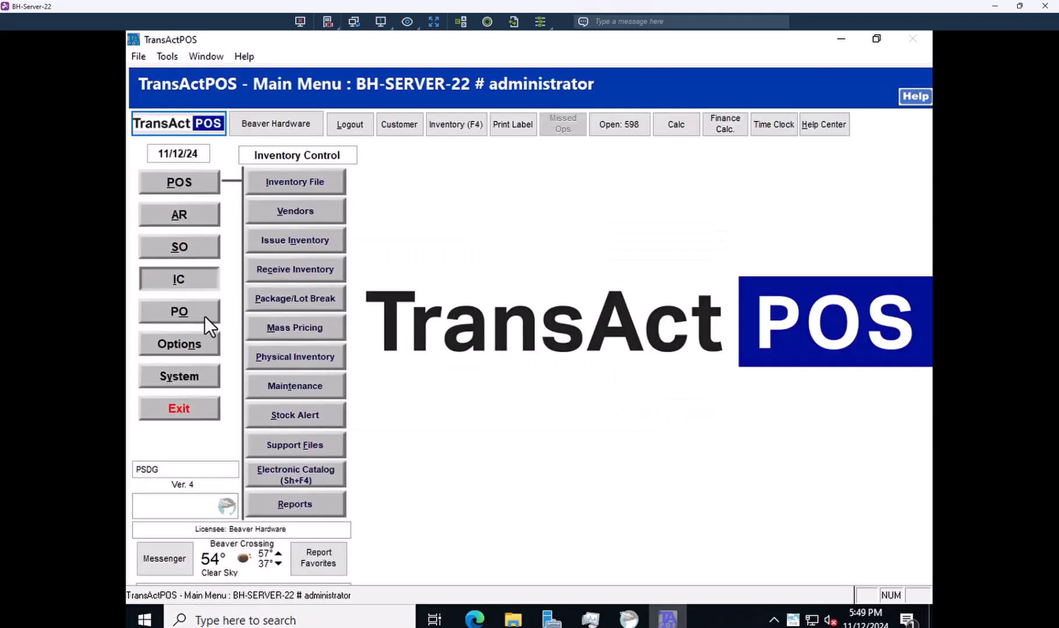
pyautogui.click(156, 280)
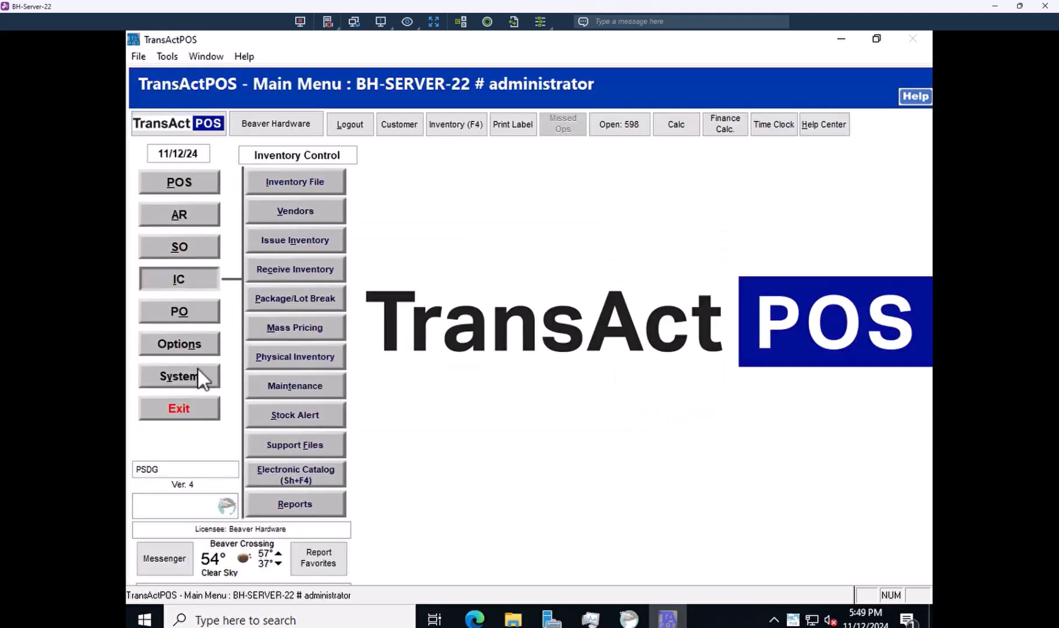
pyautogui.click(321, 478)
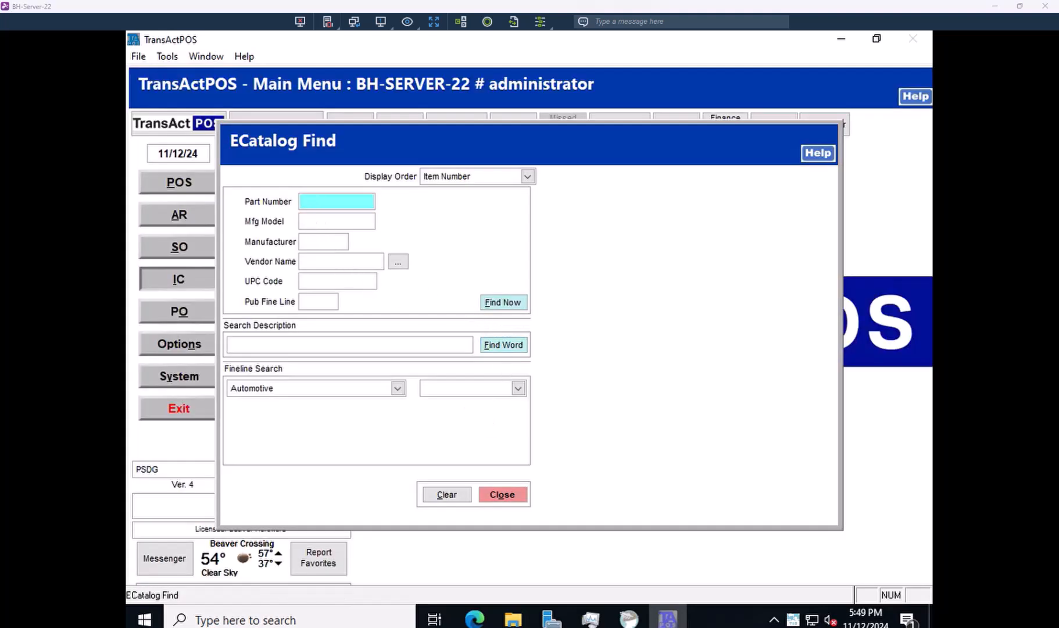
# - Search the electronic catalog for part number 00103
pyautogui.click(323, 204)
pyautogui.write('1')
pyautogui.press('BackSpace')
pyautogui.write('0010')
pyautogui.press('Return')
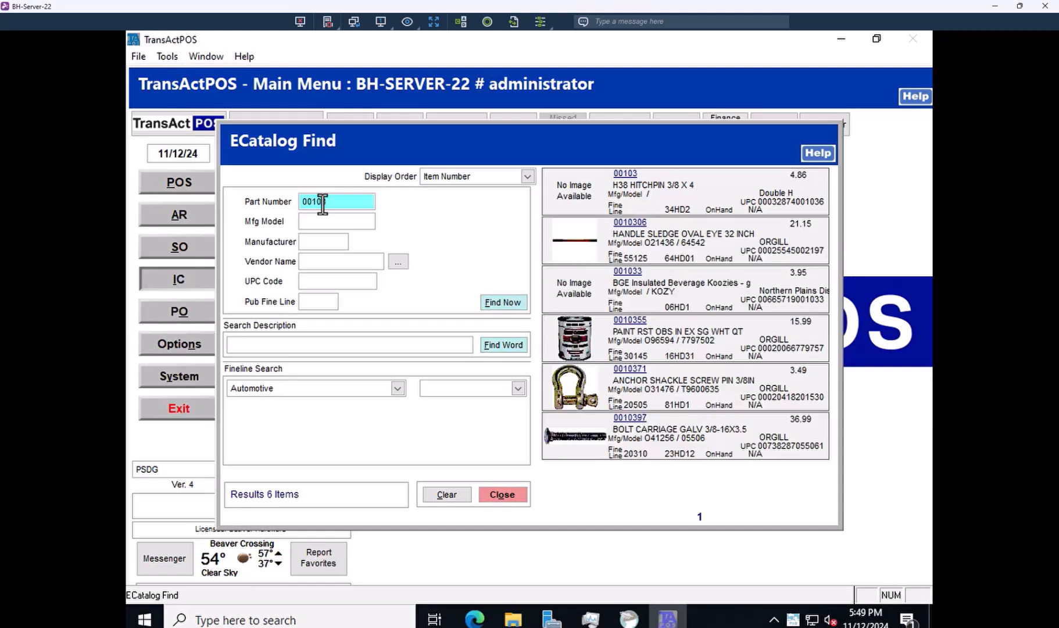
pyautogui.write('3')
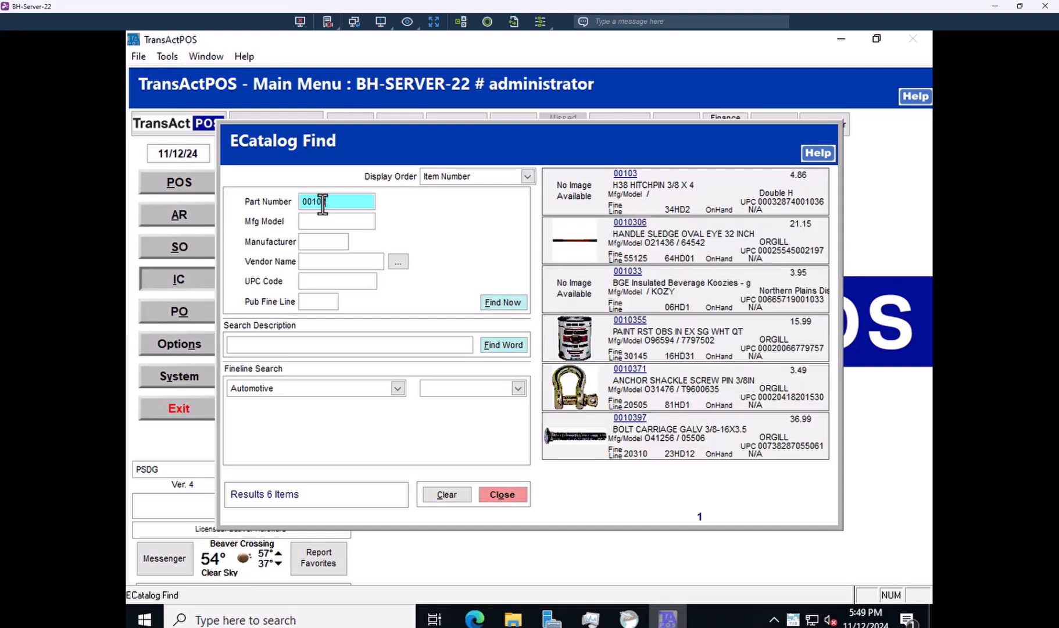
# - Review the retail and cost of Double H item 00103 on its second page, and close the item and the catalog search
pyautogui.doubleClick(702, 183)
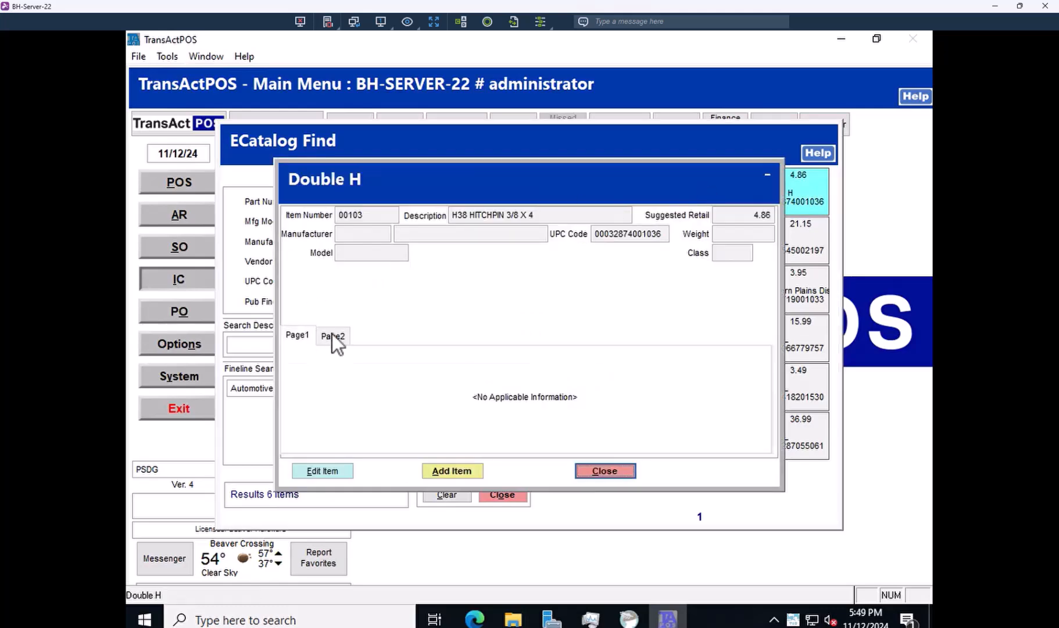
pyautogui.click(333, 336)
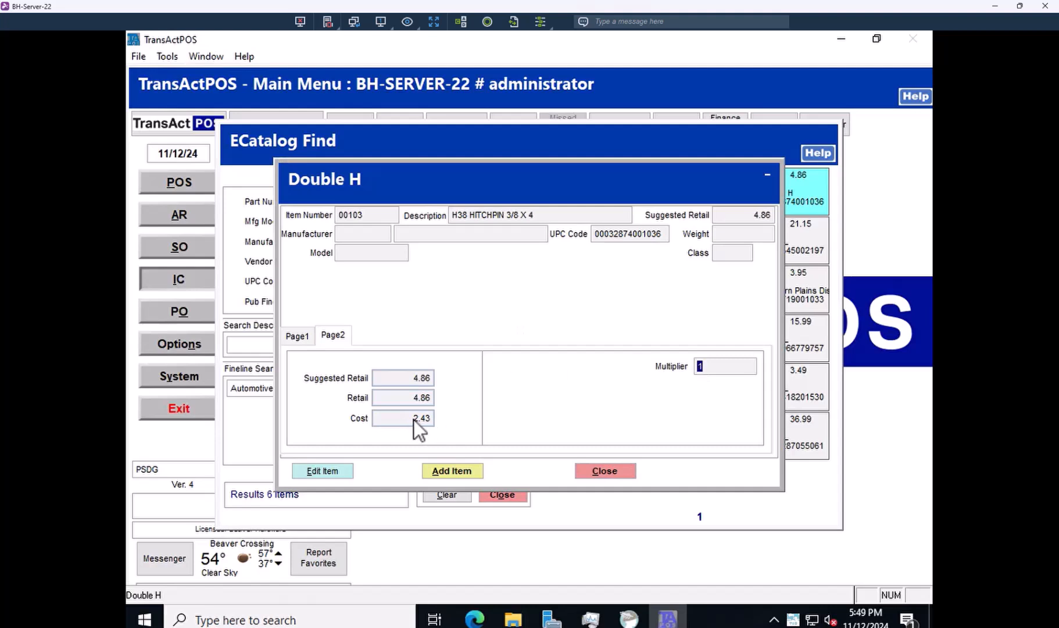
pyautogui.click(298, 336)
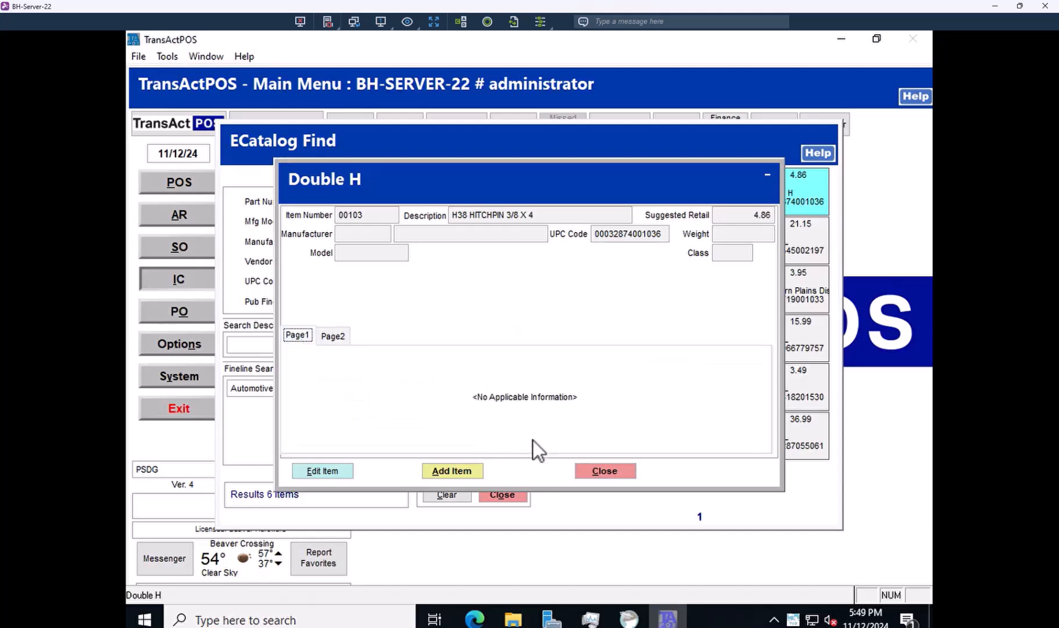
pyautogui.click(605, 470)
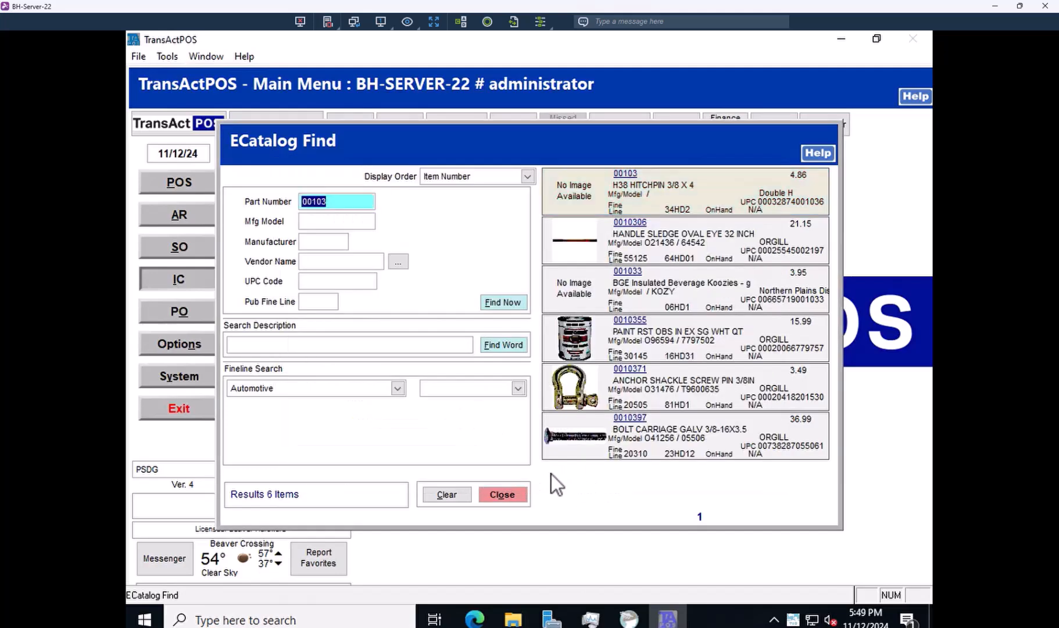
pyautogui.click(502, 494)
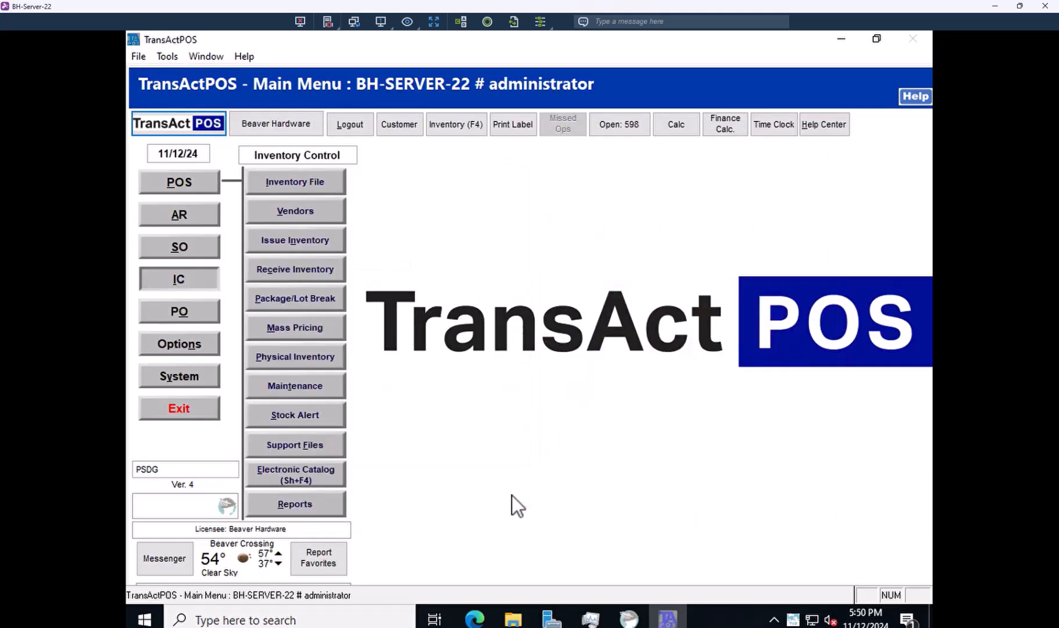